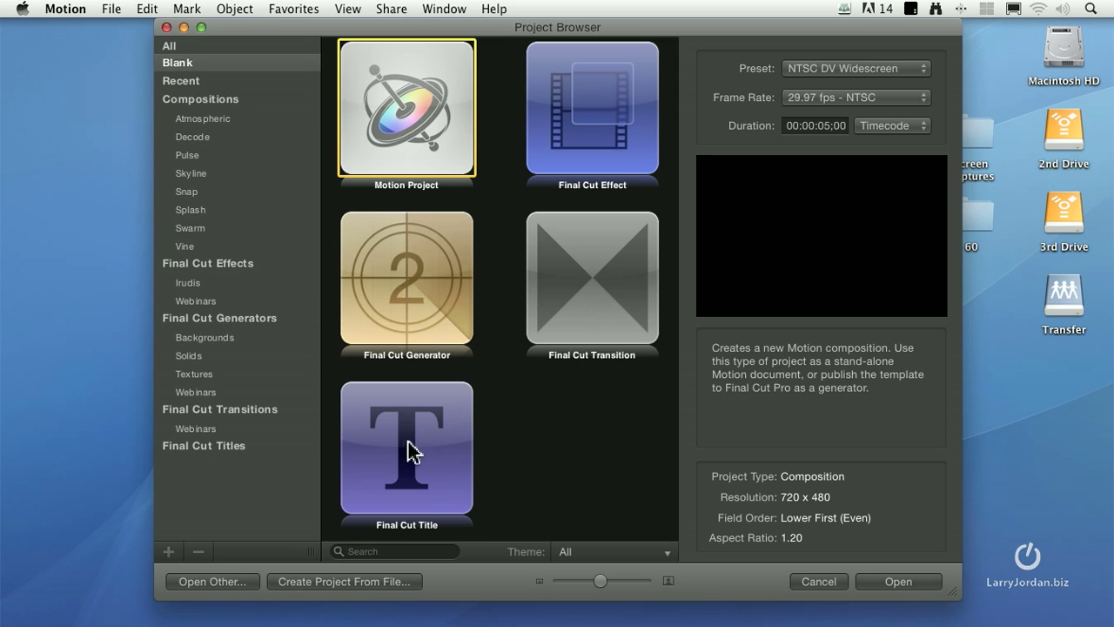
- Create a new blank Final Cut Generator project using the NTSC DV Widescreen preset
key(Down)
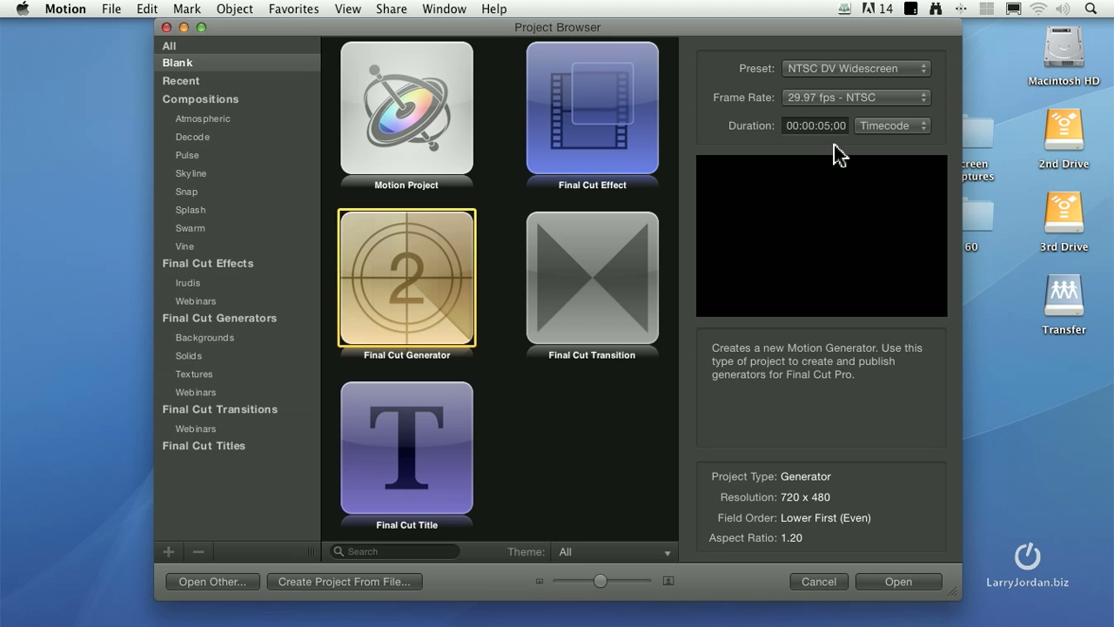
double_click(384, 311)
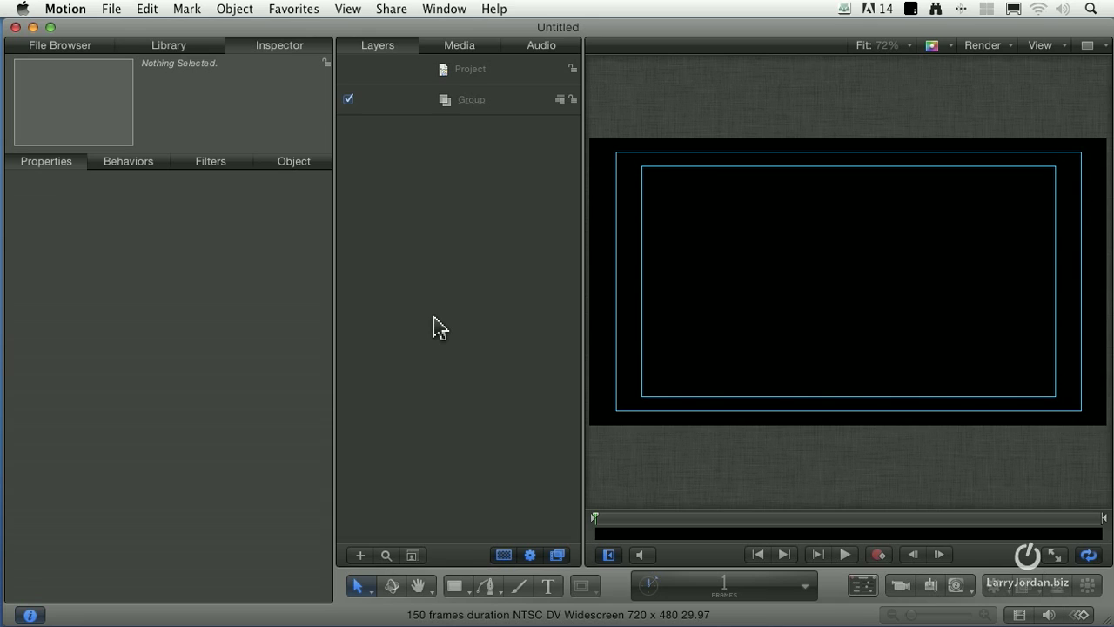
- Draw a large circle with the Circle tool and move it to the center of the frame
click(456, 589)
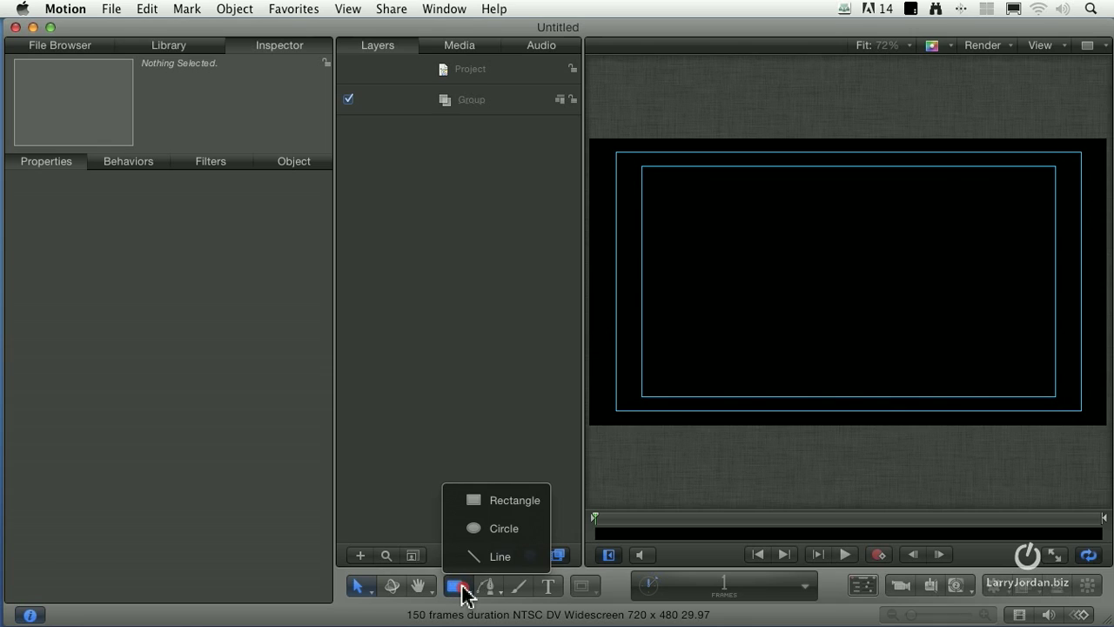
click(507, 531)
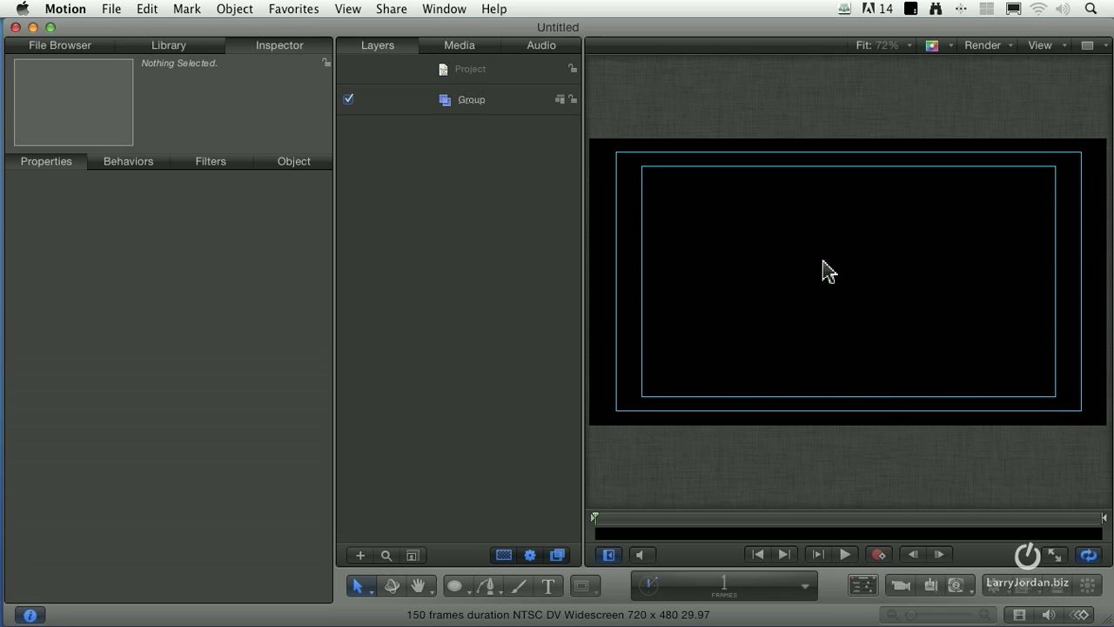
click(454, 586)
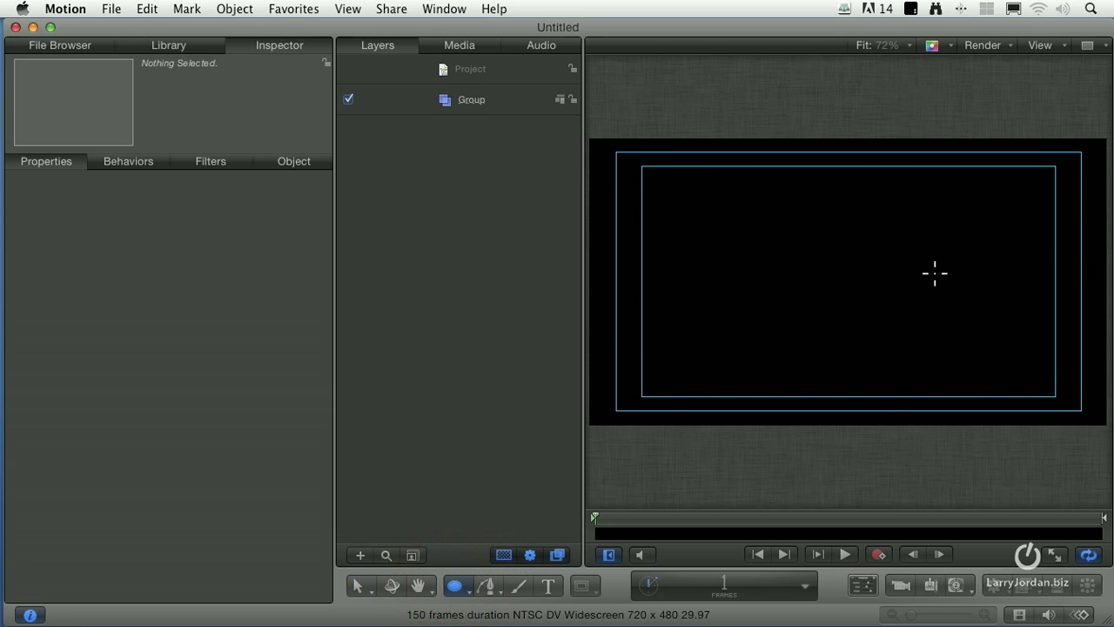
mouse_move(818, 246)
mouse_down()
mouse_move(838, 275)
mouse_move(884, 269)
mouse_move(892, 306)
mouse_move(928, 296)
mouse_move(920, 323)
mouse_move(937, 336)
mouse_move(908, 315)
mouse_move(942, 330)
mouse_move(925, 318)
mouse_up()
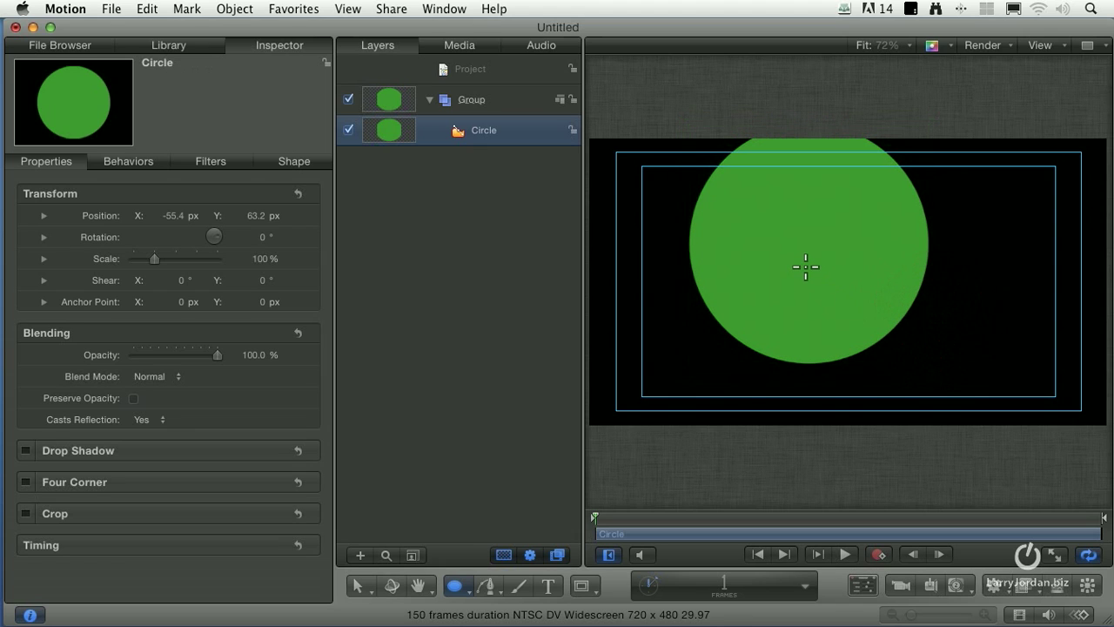
click(359, 589)
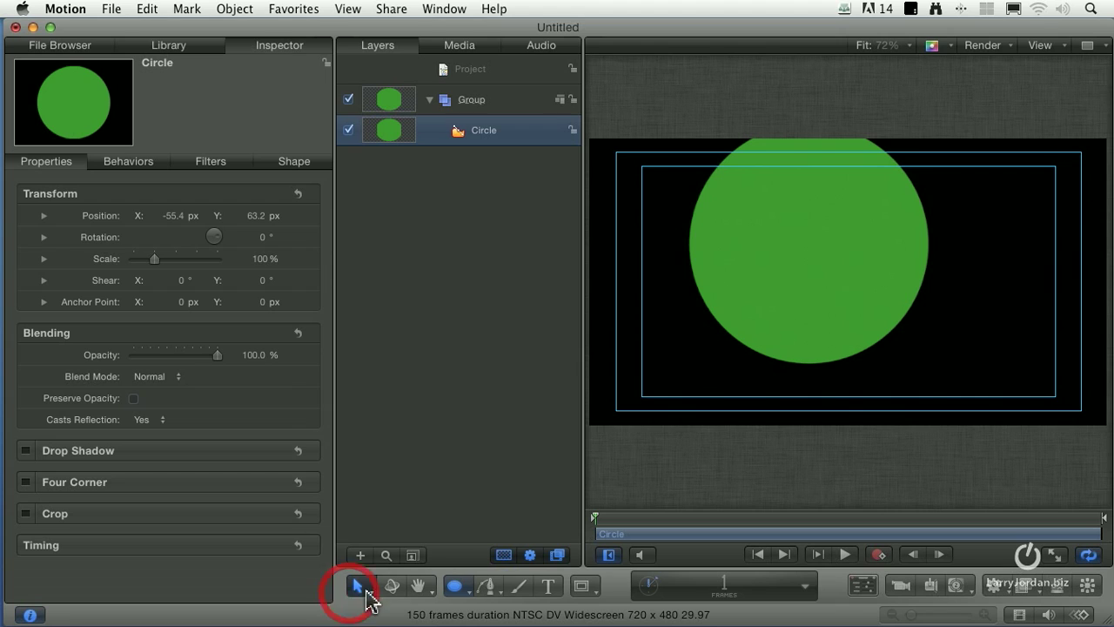
drag(792, 316, 834, 324)
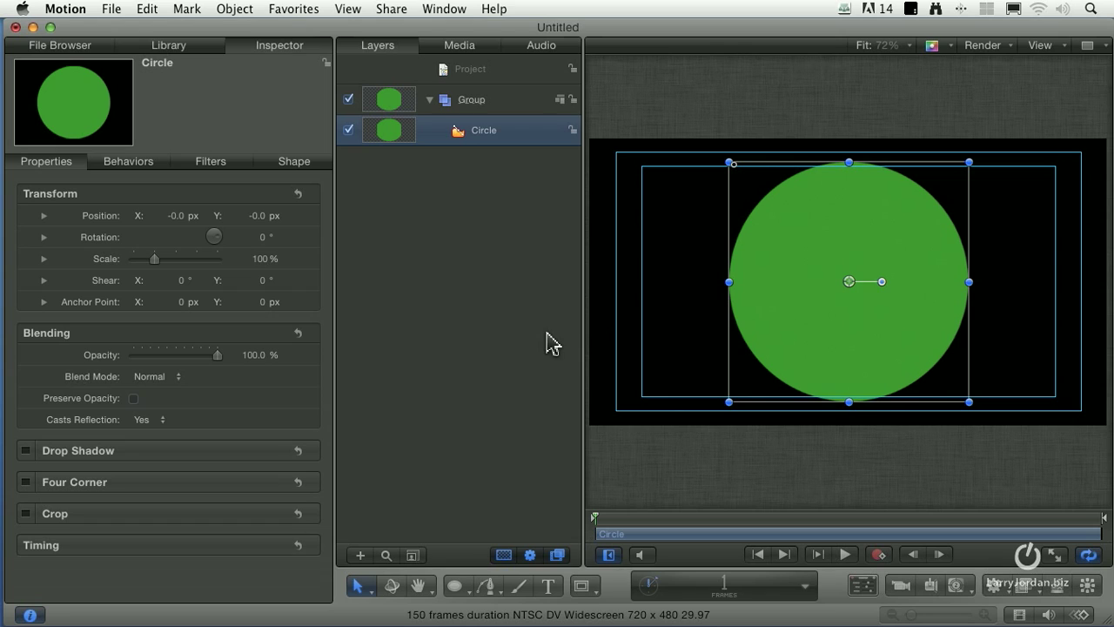
- Publish the project as a generator template named "Green Circle" in the Webinars category with theme None
click(112, 8)
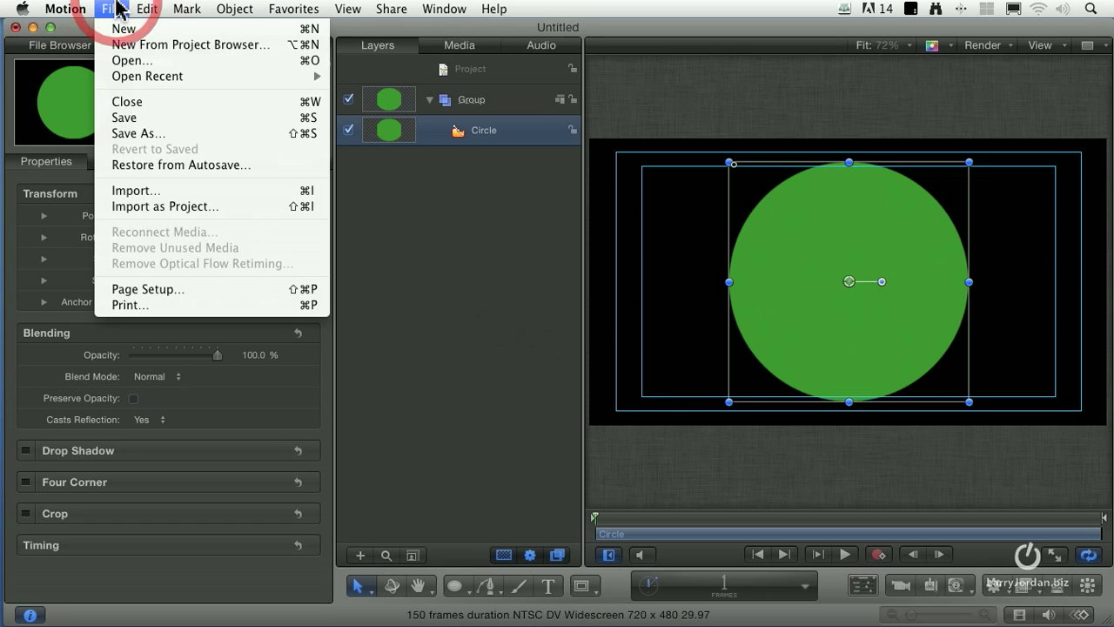
click(152, 136)
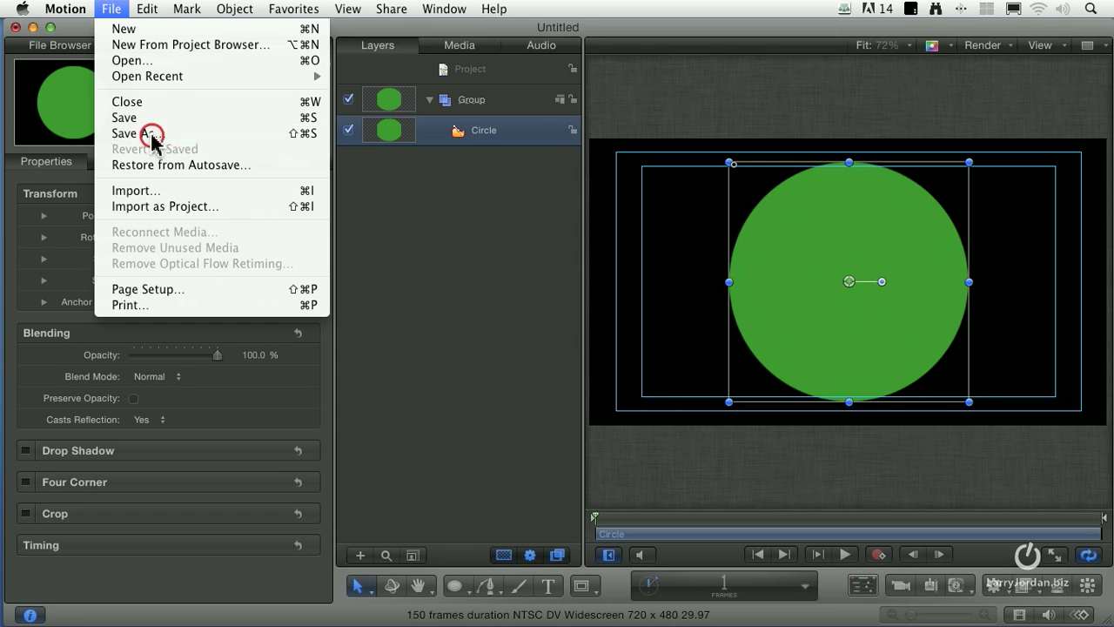
text(Green Circe)
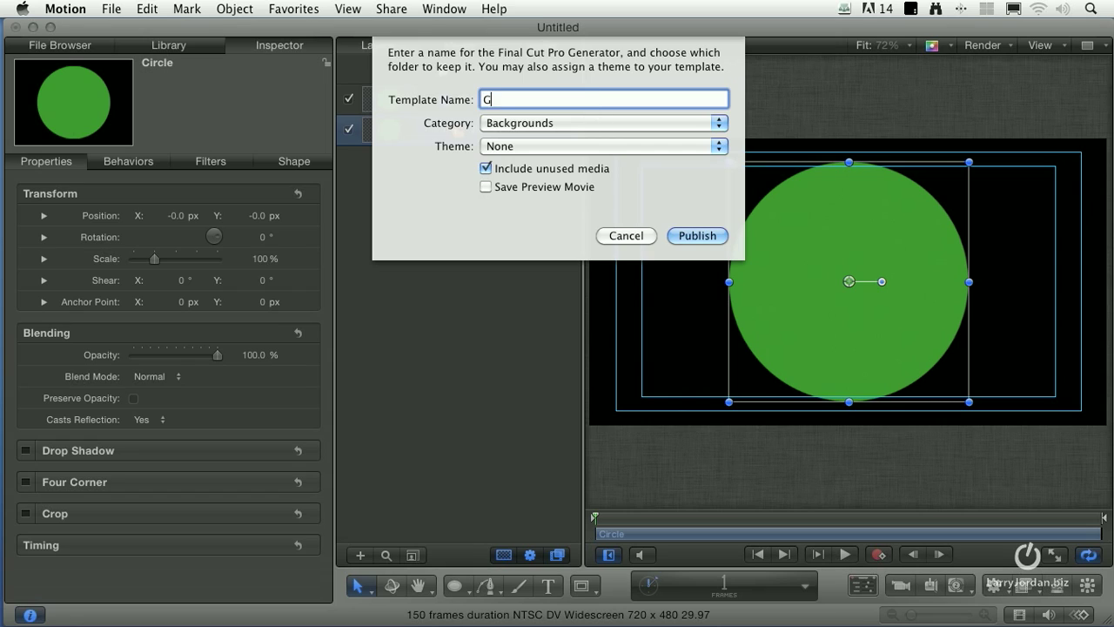
key(BackSpace)
text(le)
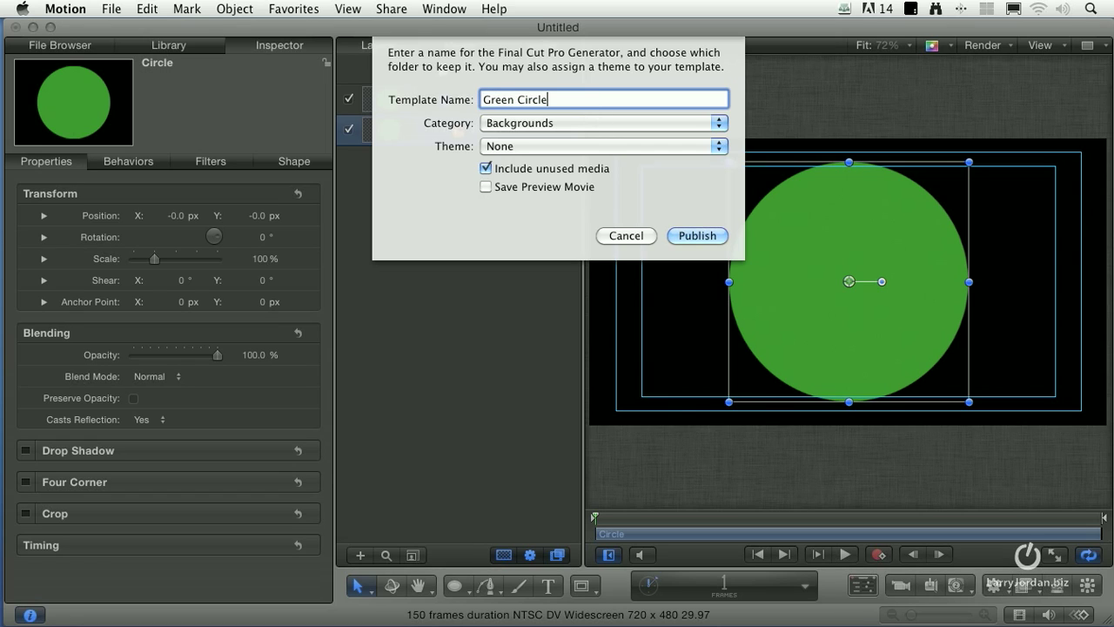
click(581, 123)
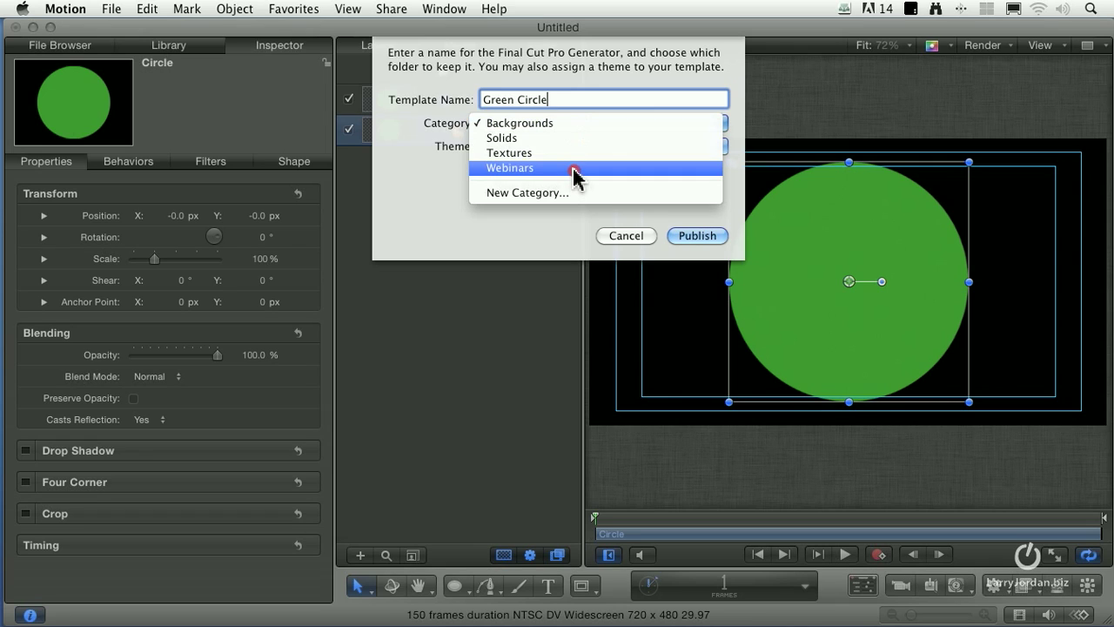
click(574, 174)
click(550, 148)
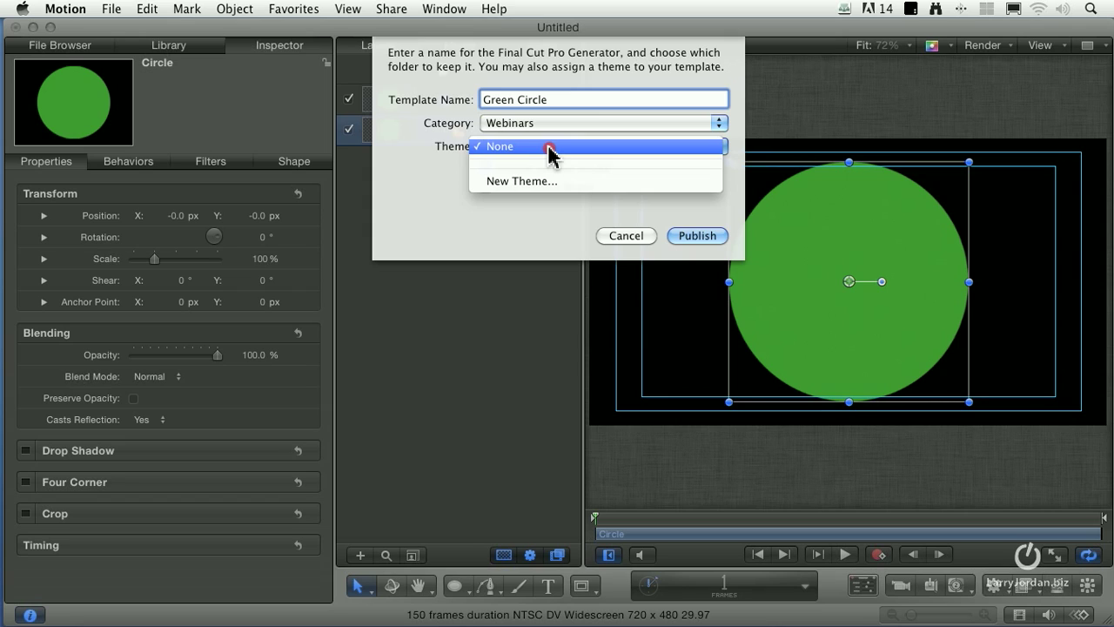
click(550, 148)
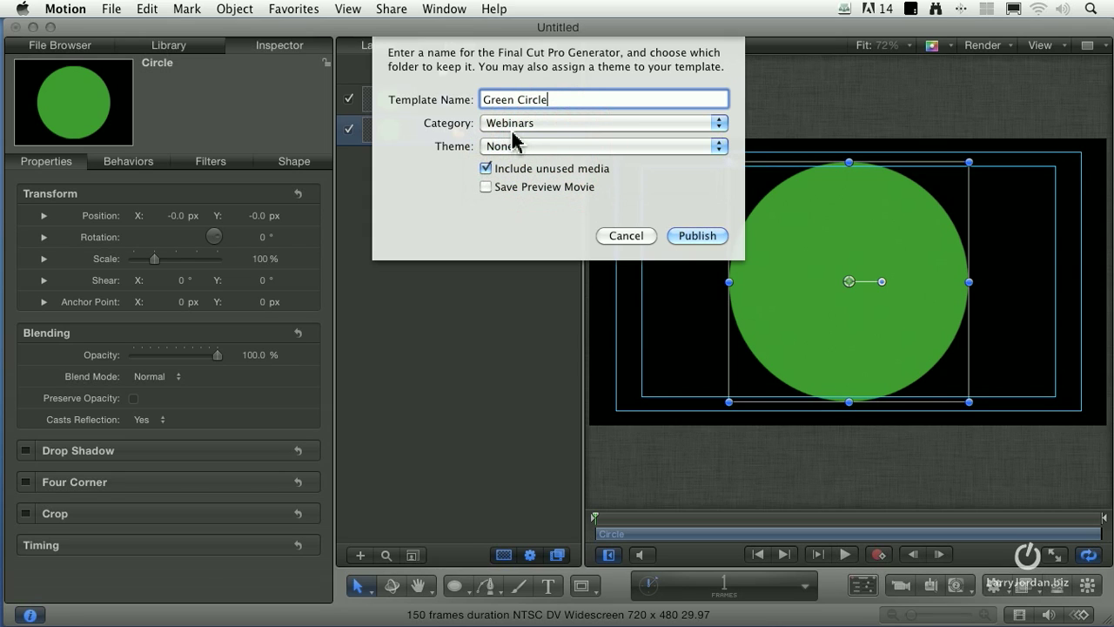
click(696, 238)
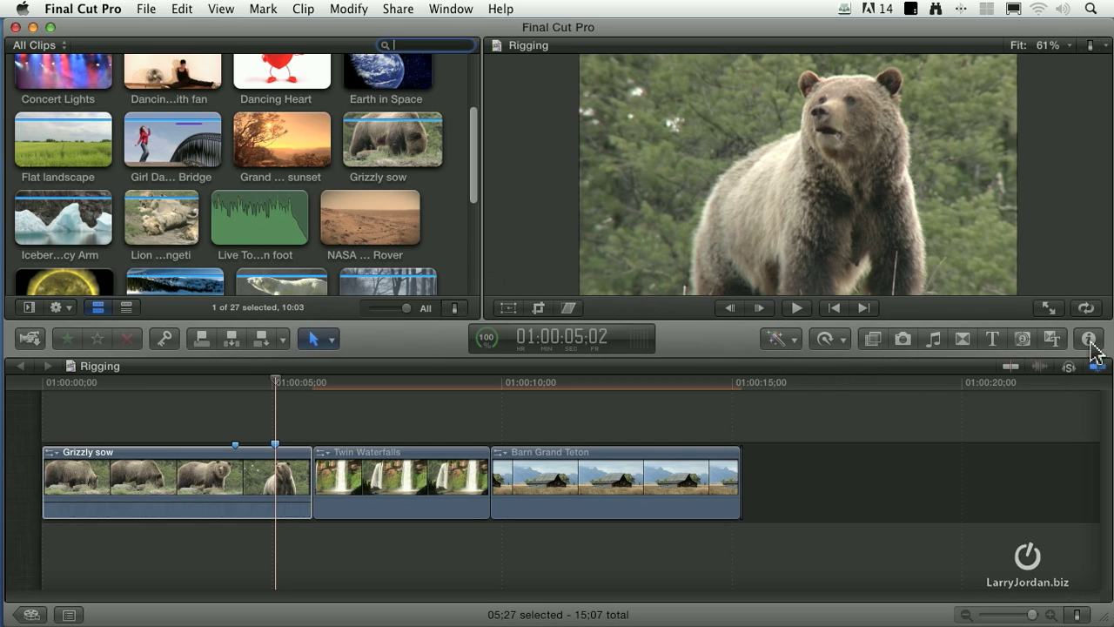
- In Final Cut Pro, add the Green Circle generator from the Webinars category after the Barn Grand Teton clip and park the playhead on it
click(1022, 339)
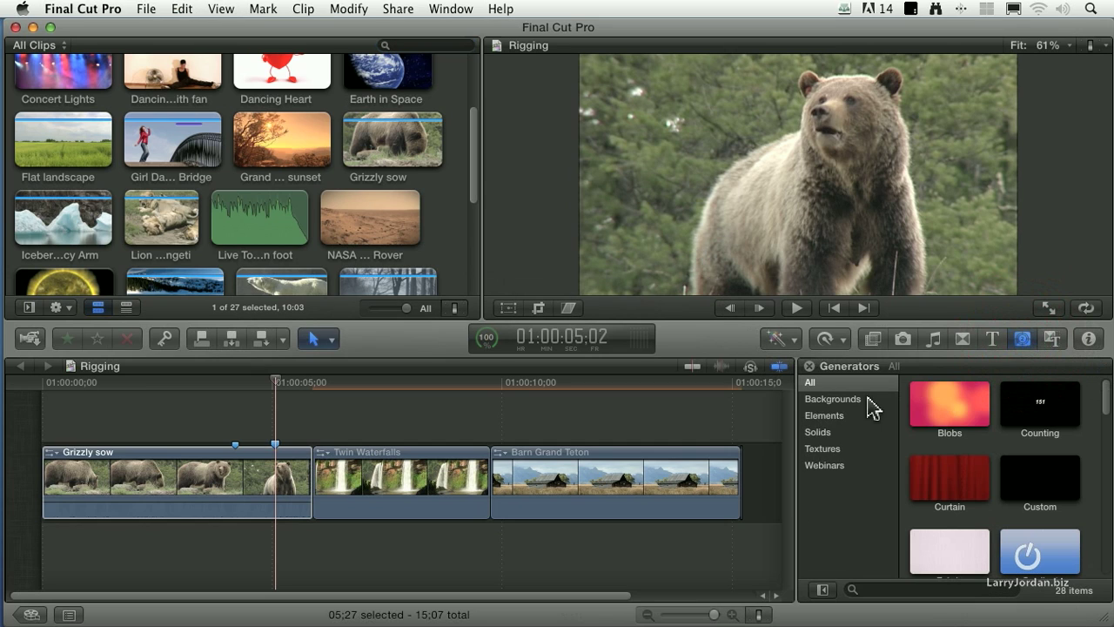
click(823, 465)
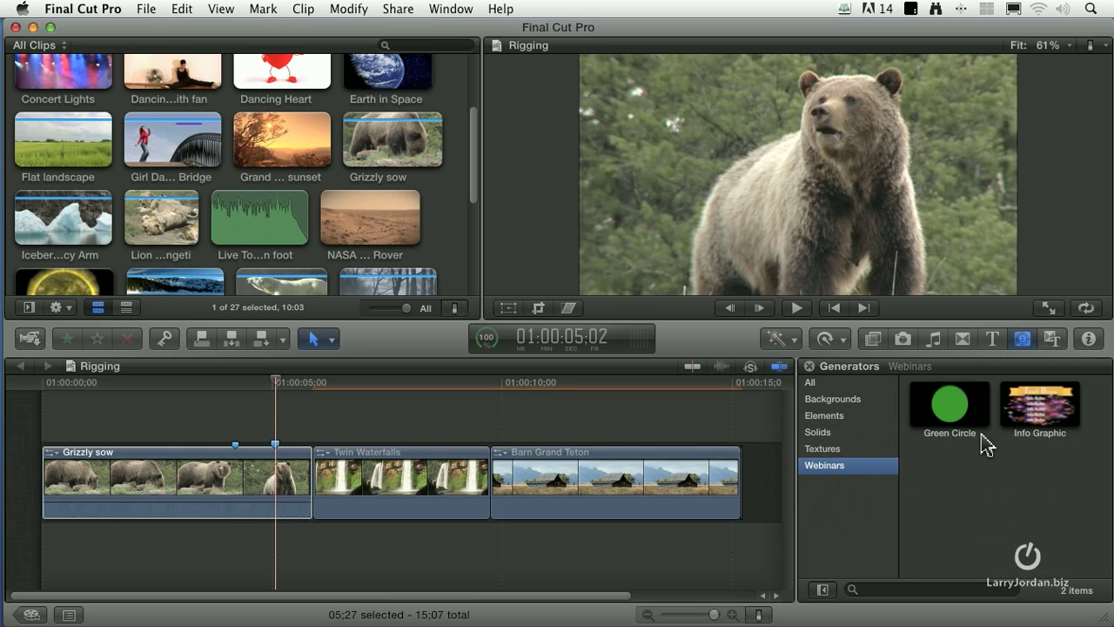
drag(964, 421, 766, 507)
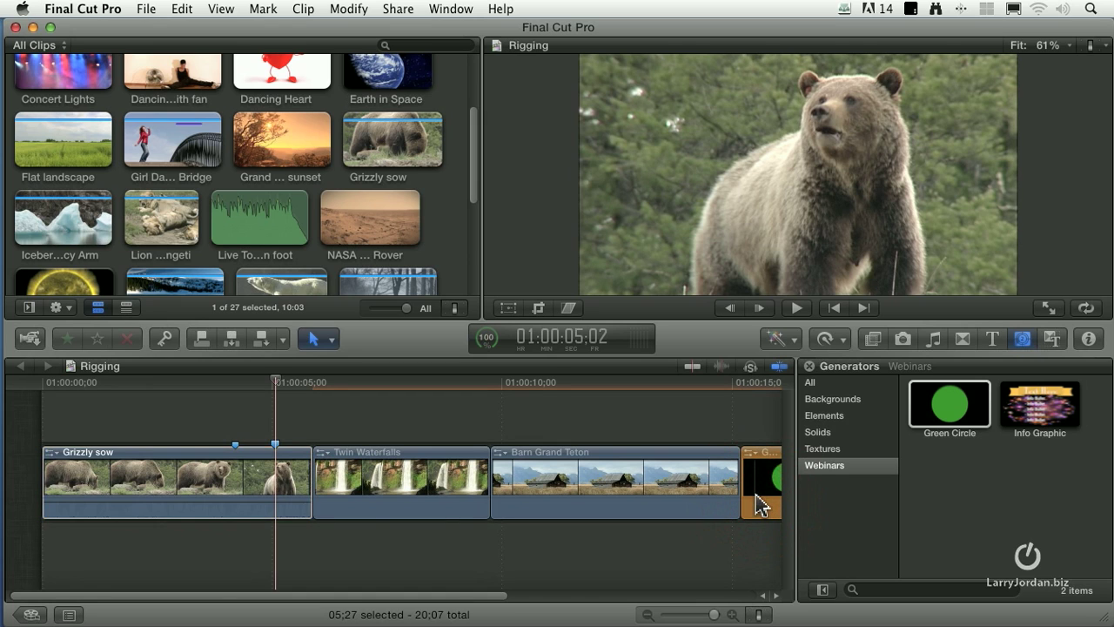
click(684, 384)
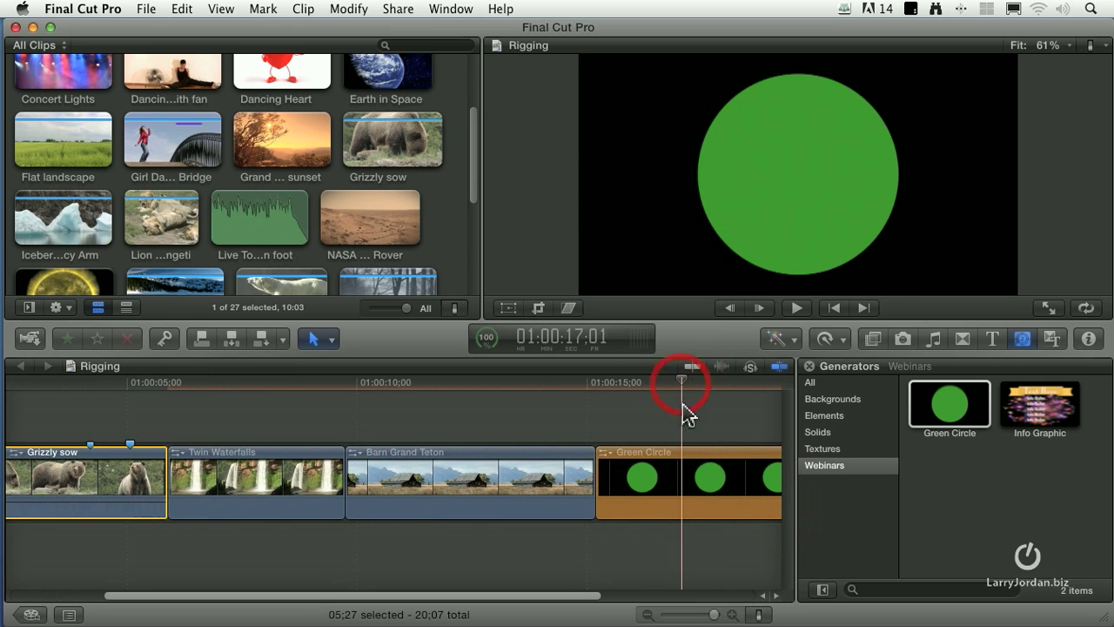
- Select the Green Circle clip in the timeline and inspect its published generator parameters
click(703, 503)
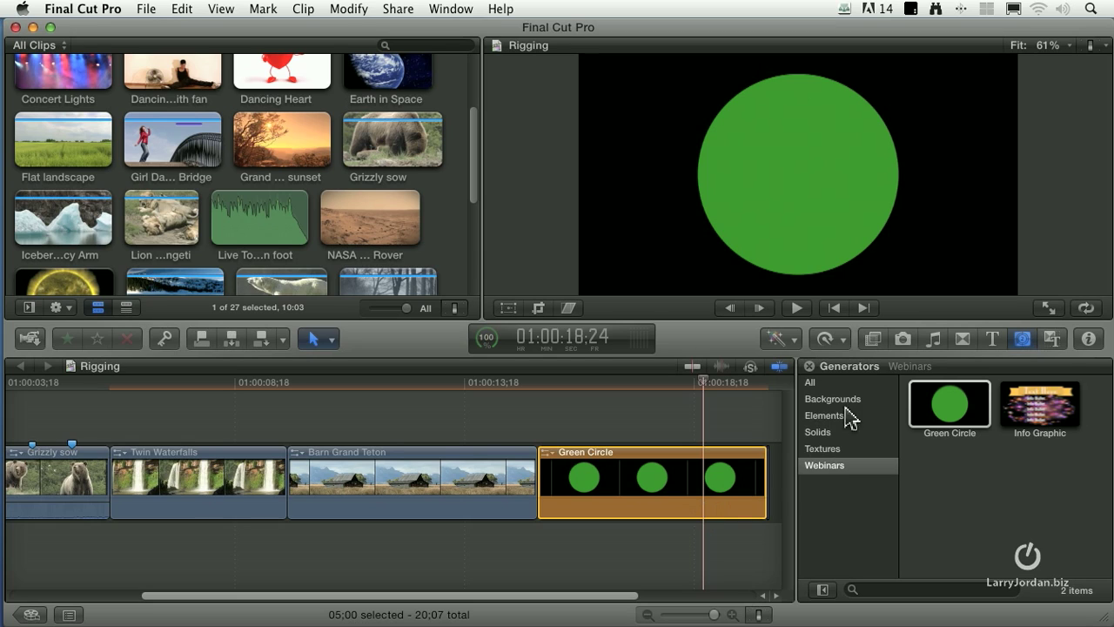
click(1089, 340)
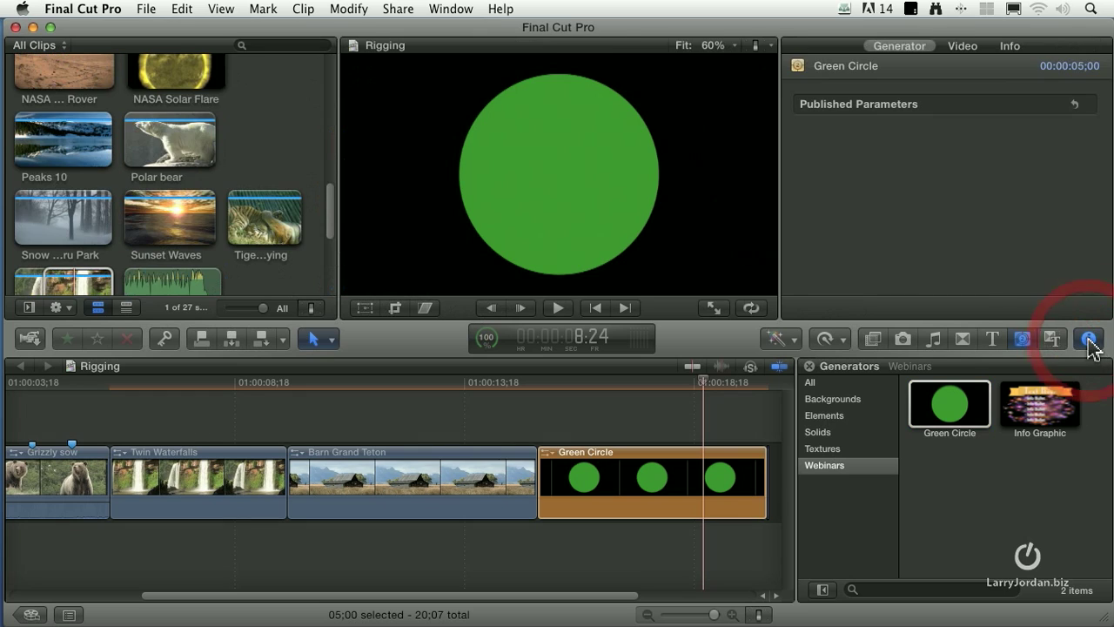
click(667, 492)
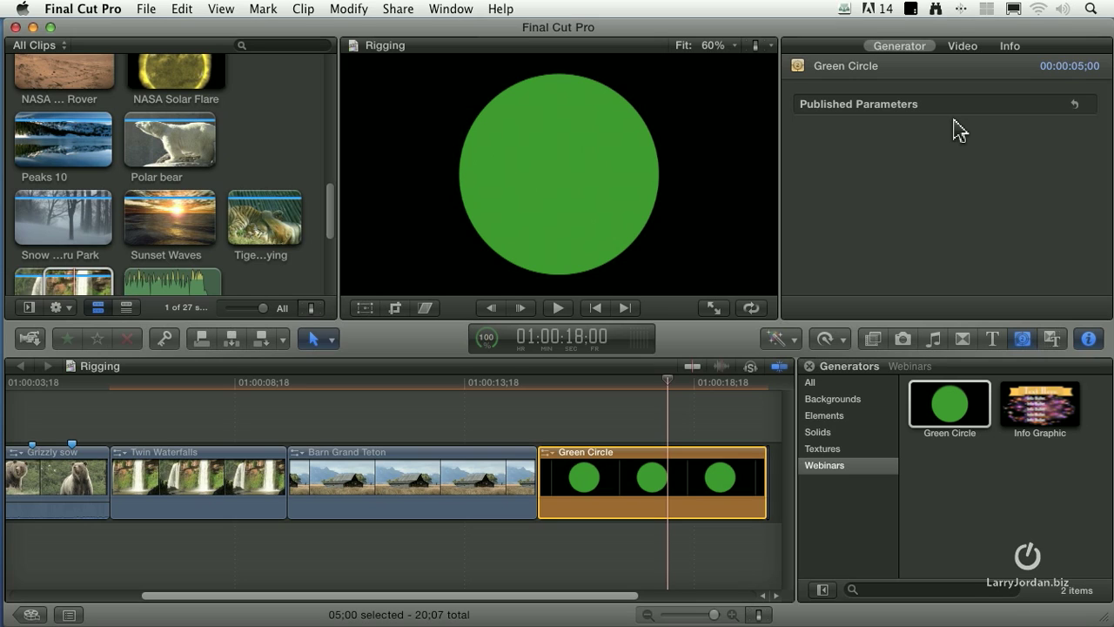
- Open the Green Circle generator from the Webinars category in Motion for editing
click(941, 408)
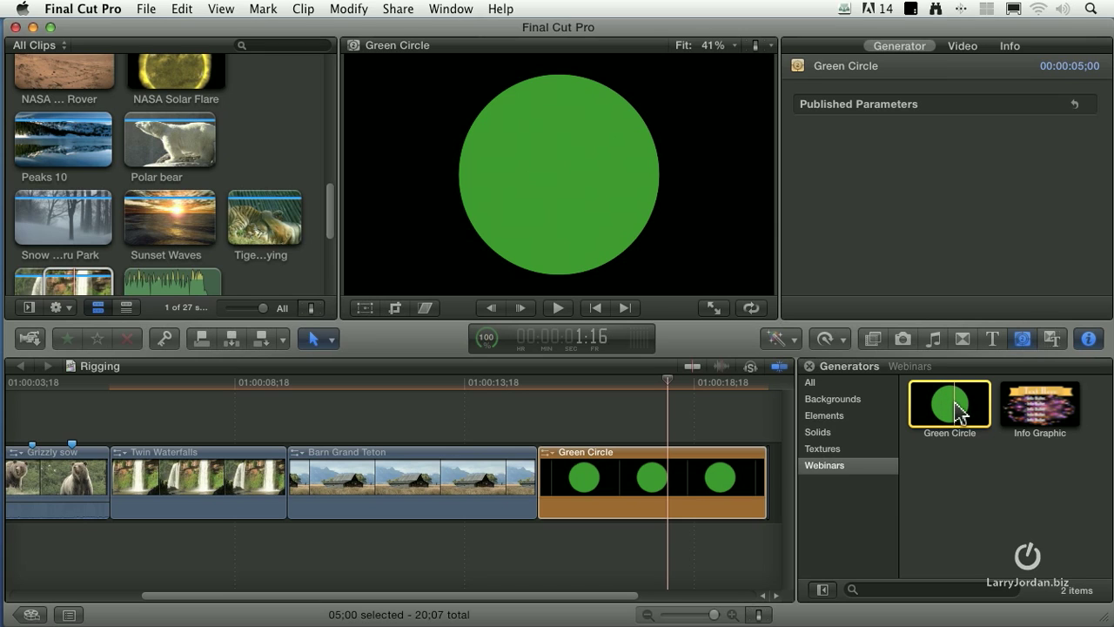
right_click(955, 403)
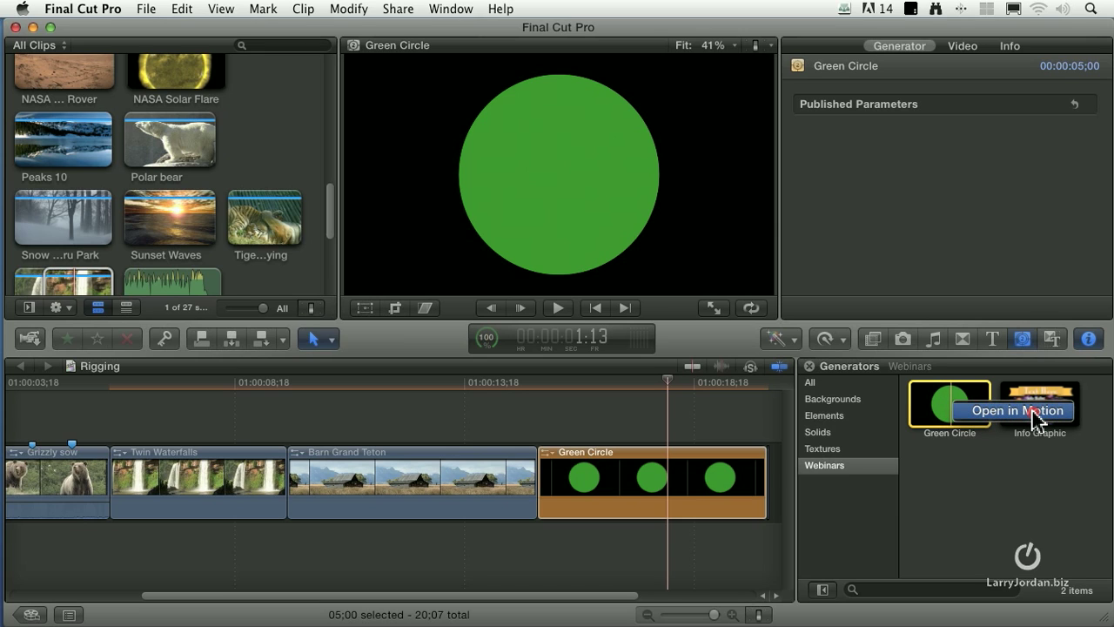
click(1033, 411)
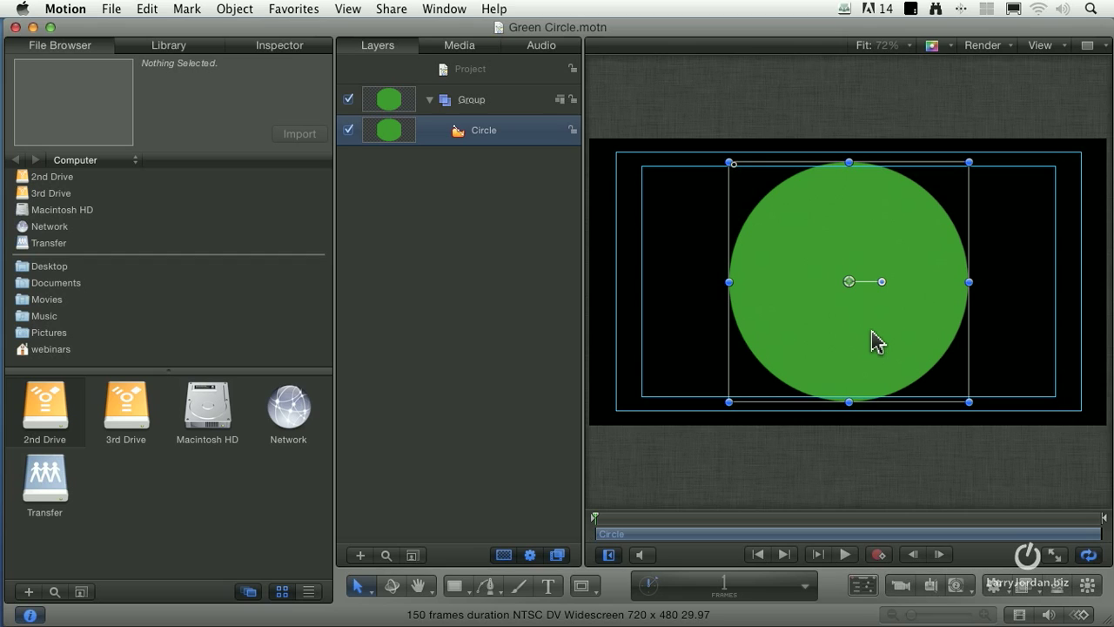
- Change the fill color of the Circle shape to a slightly brighter green
click(481, 132)
click(289, 48)
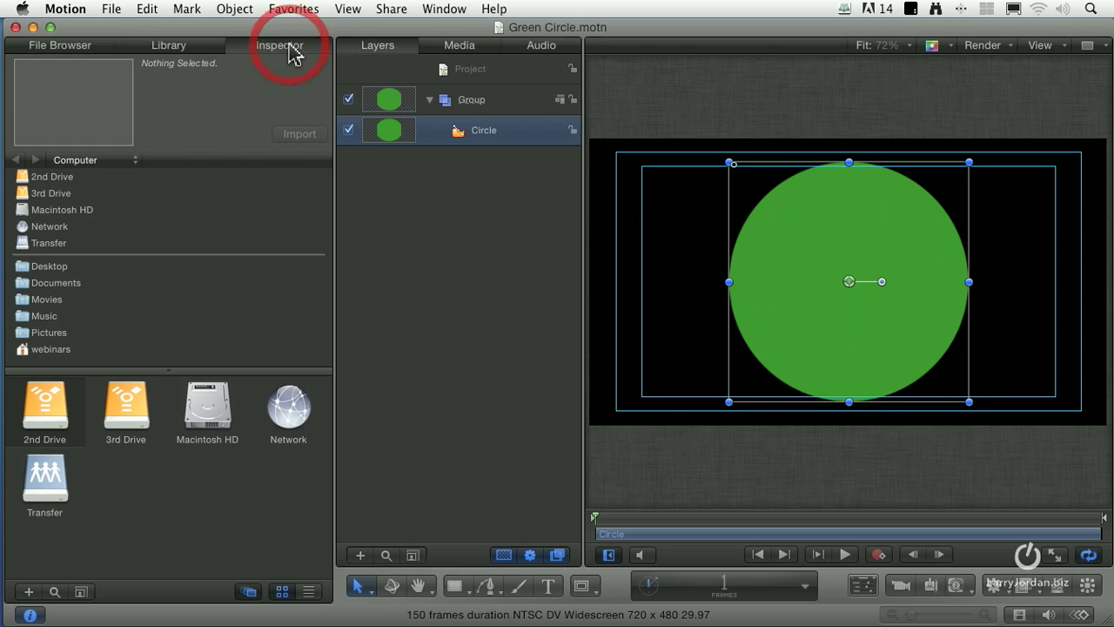
click(297, 165)
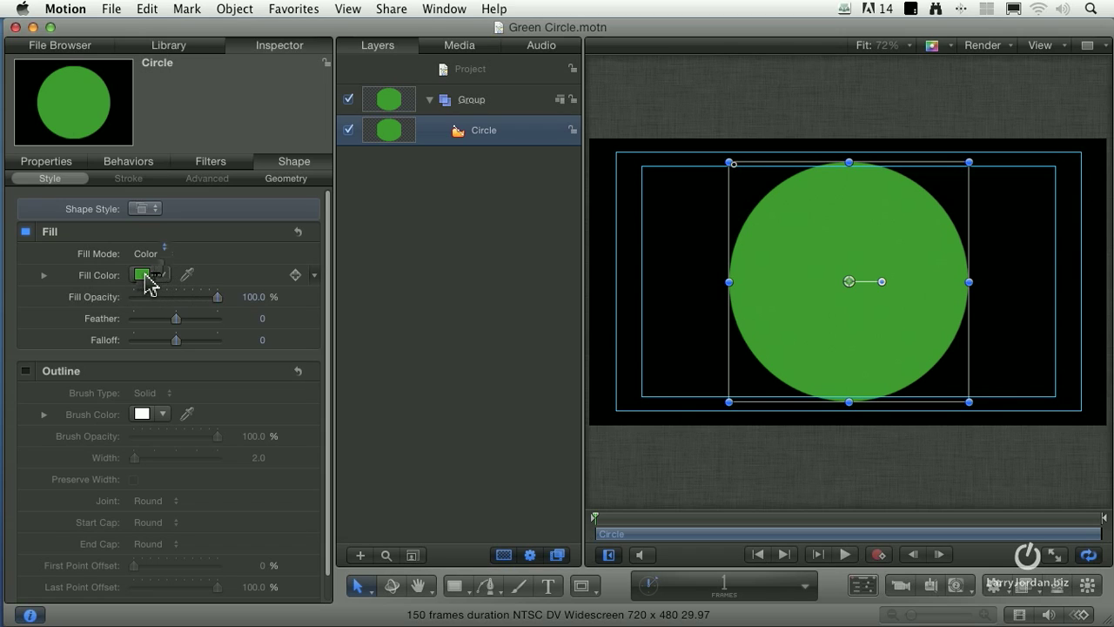
drag(162, 277, 256, 318)
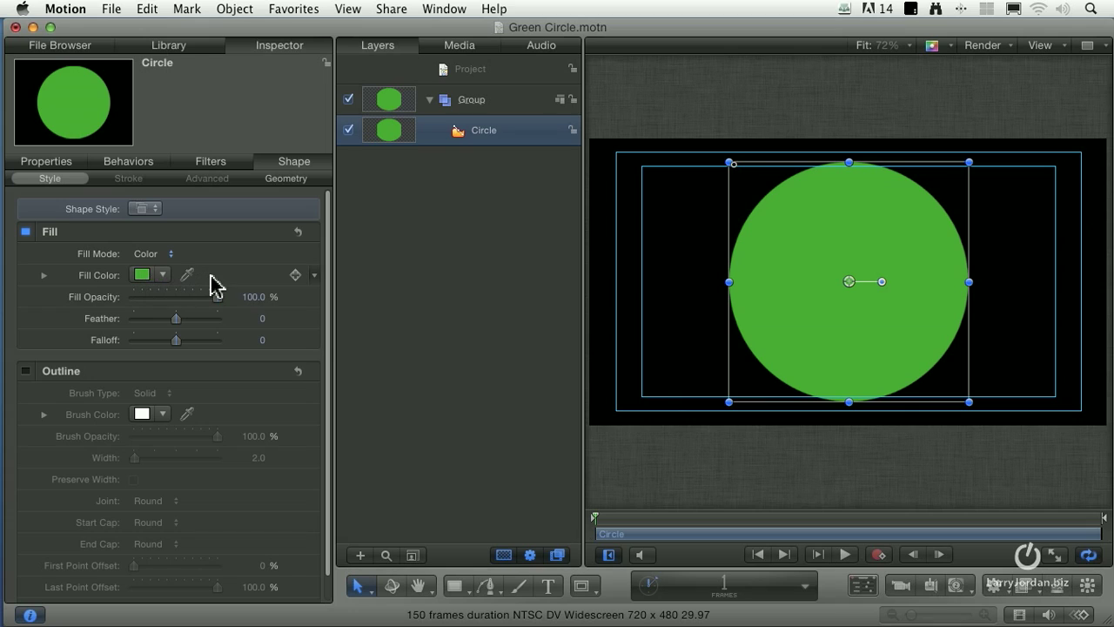
- Publish the circle's Fill Color parameter and save the generator template
click(316, 279)
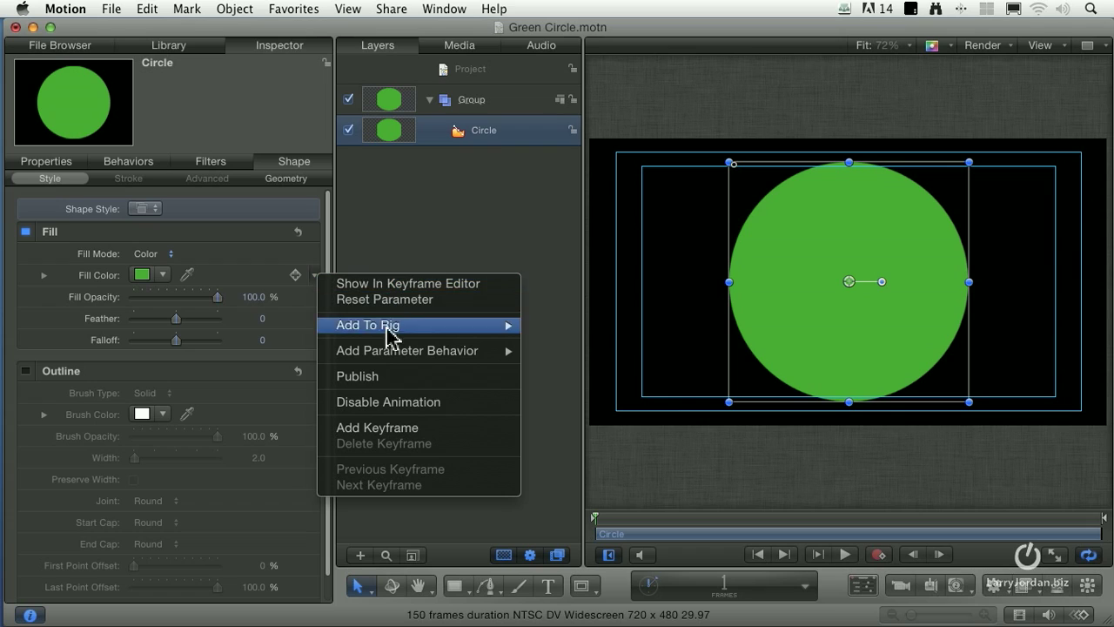
click(389, 377)
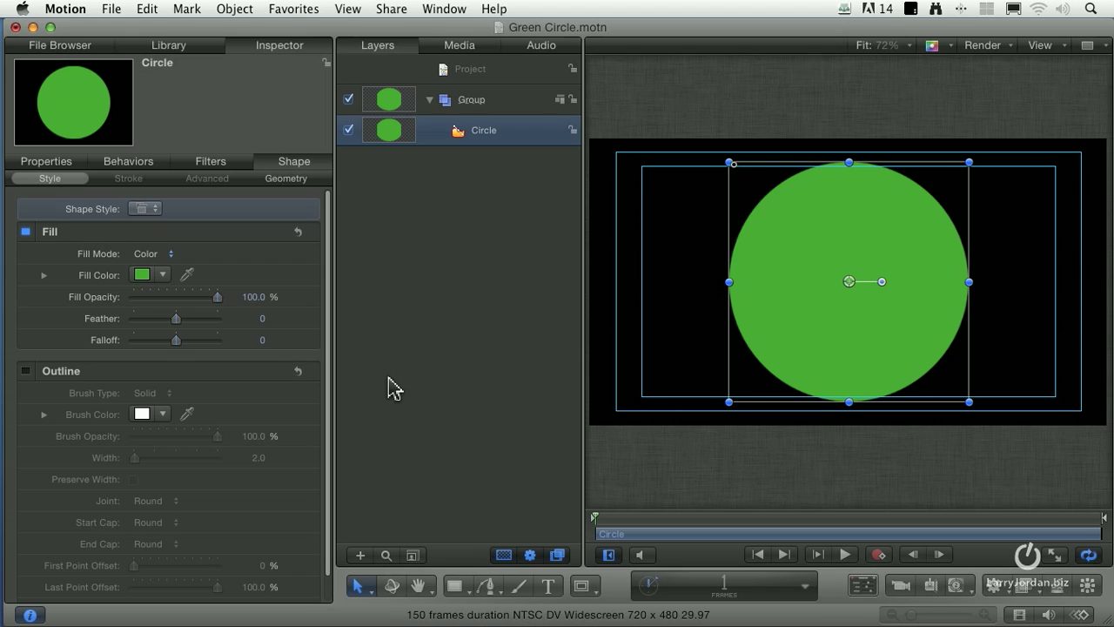
click(115, 9)
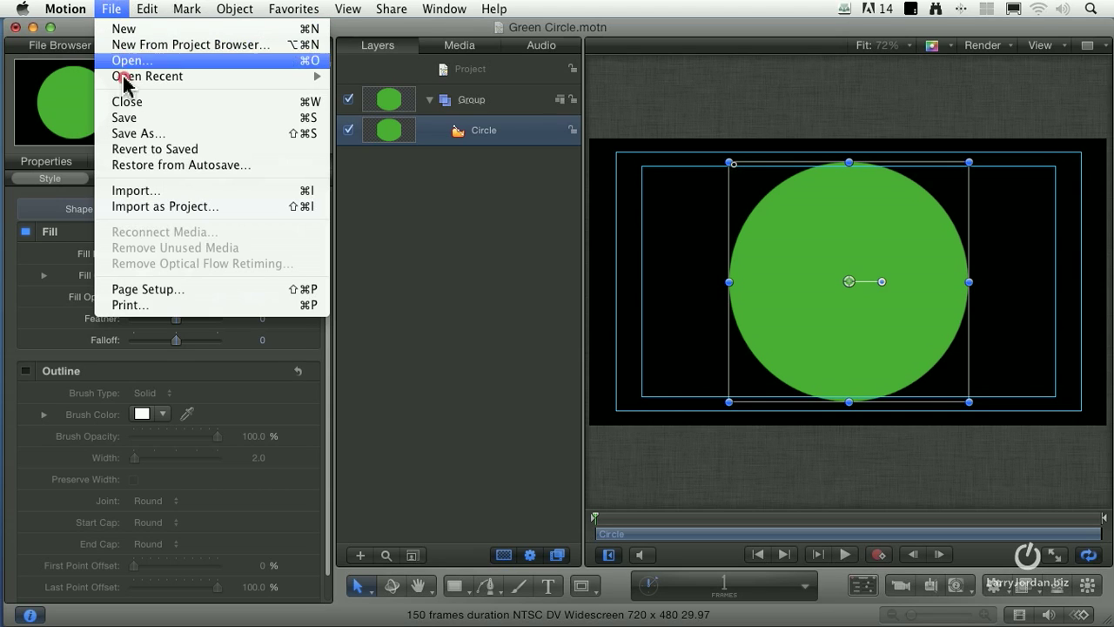
click(128, 118)
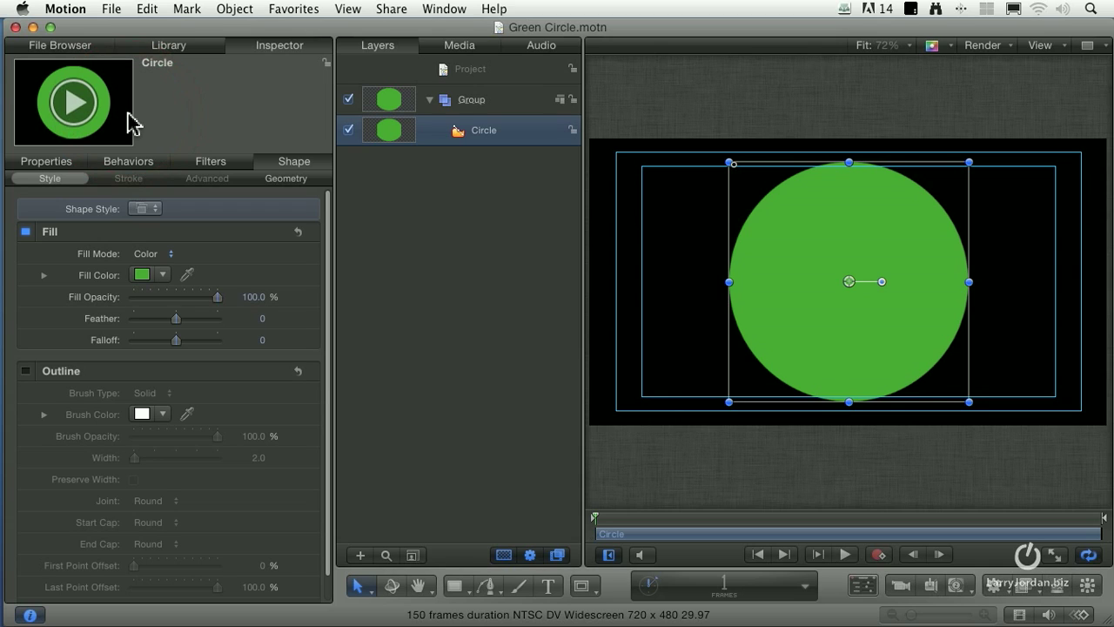
- Switch back to Final Cut Pro and select the Green Circle clip in the timeline to check its published parameters
key(super+Tab)
key(super+Tab)
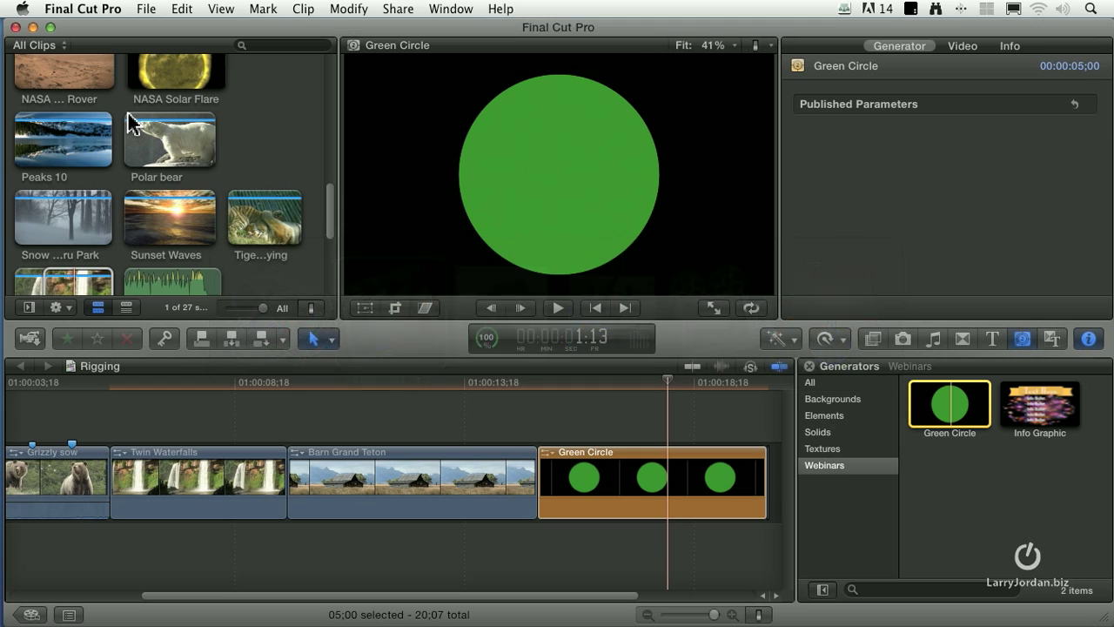
click(631, 504)
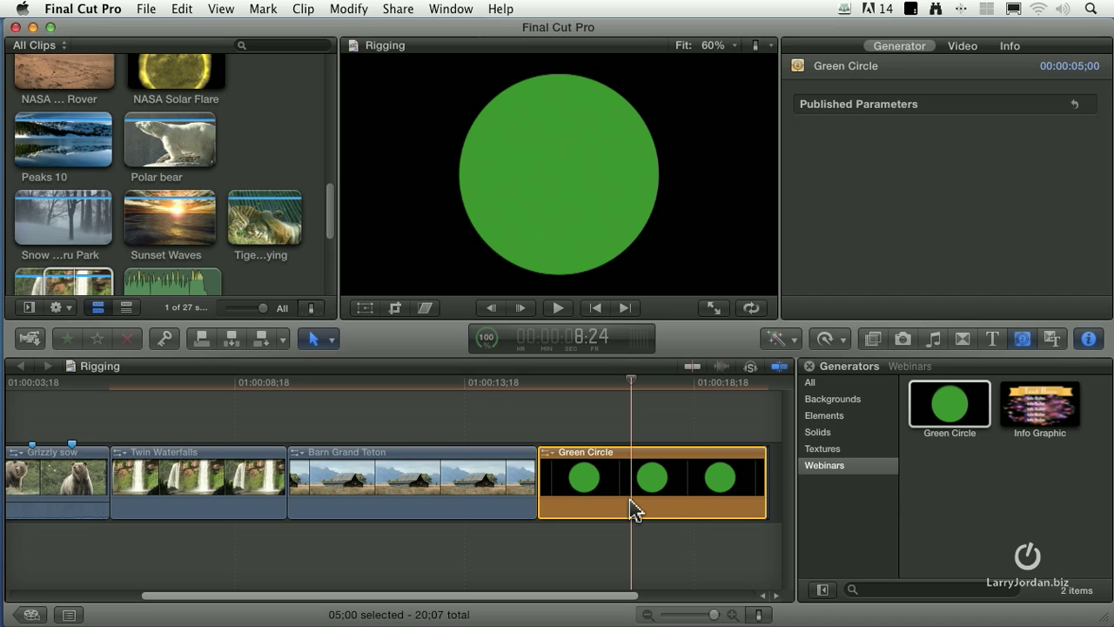
- Replace the old Green Circle clip at the end of the timeline with the updated Green Circle generator and select it
click(955, 400)
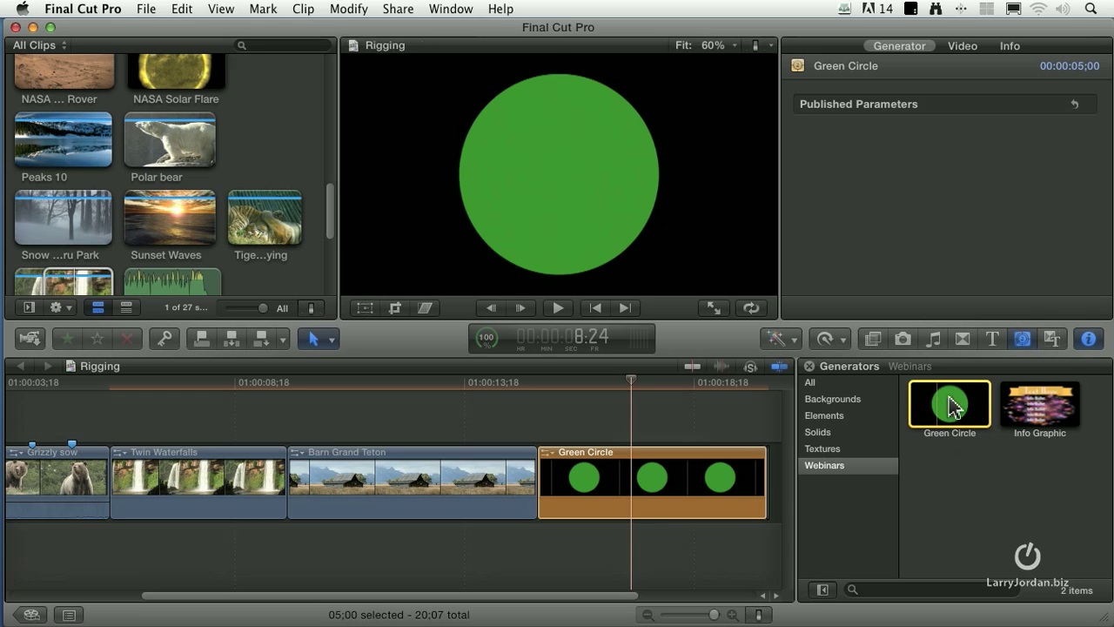
click(640, 519)
key(Delete)
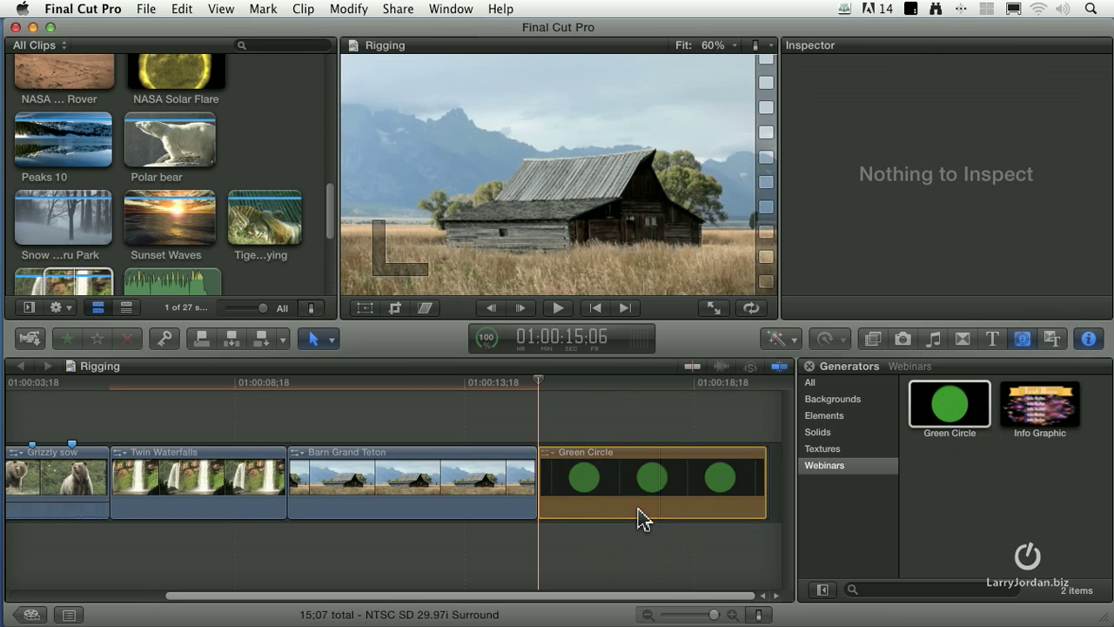
click(947, 414)
drag(947, 414, 620, 505)
click(633, 501)
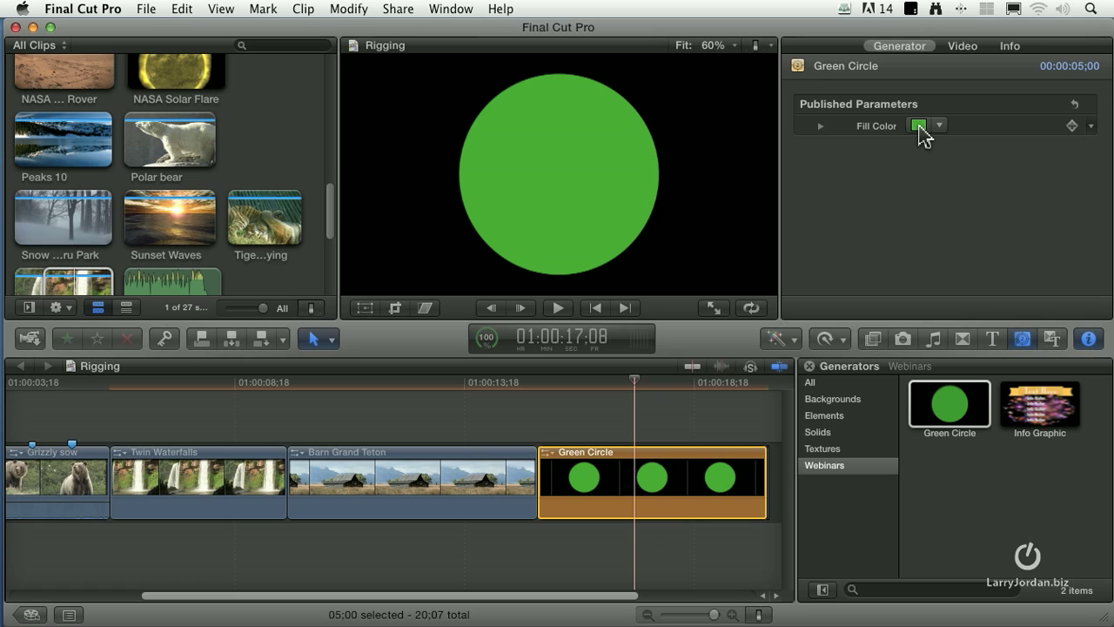
- Try several color wheel hues for the clip's published Fill Color, ending on a pale green
click(919, 126)
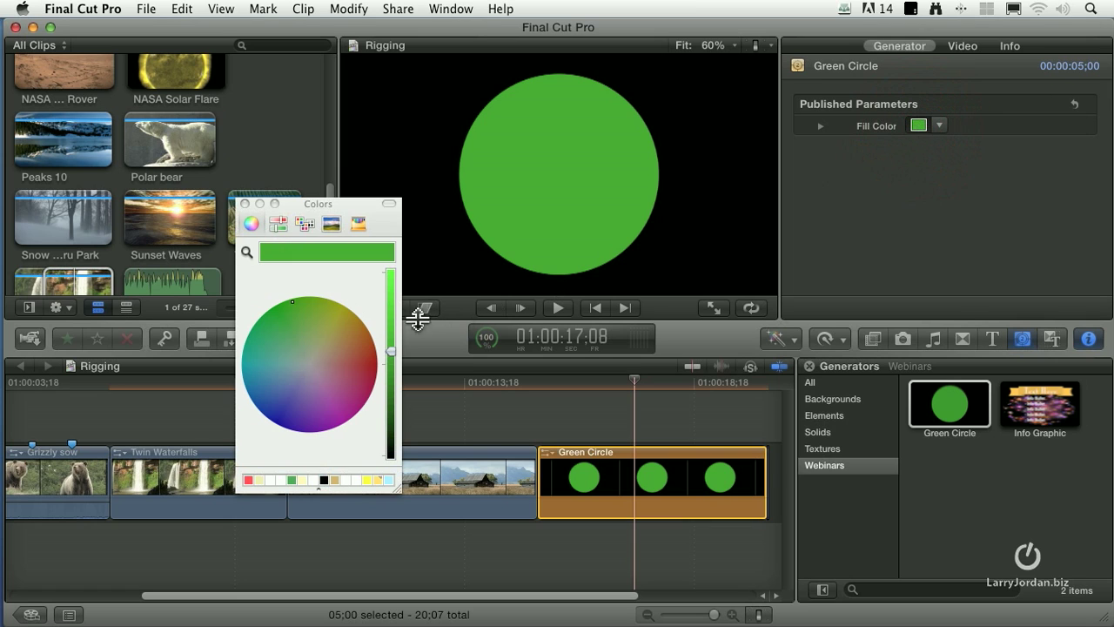
click(271, 363)
click(333, 393)
click(340, 342)
click(296, 344)
click(246, 204)
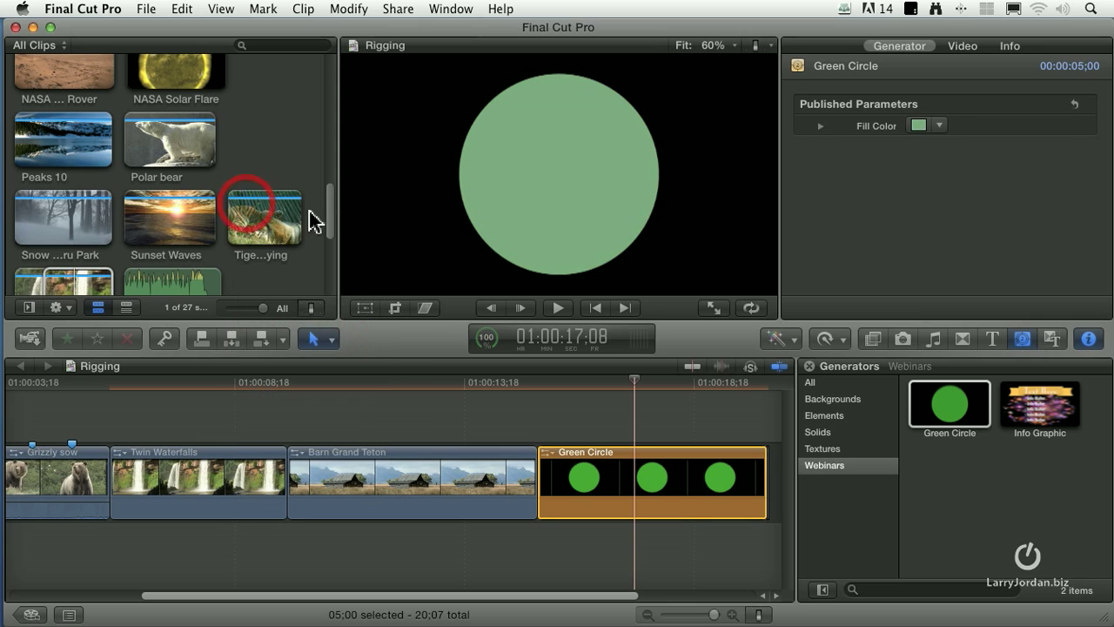
- Set the clip's Fill Color to blue with the pop-up palette and try a mint green alongside the Colors window
drag(940, 126, 1004, 237)
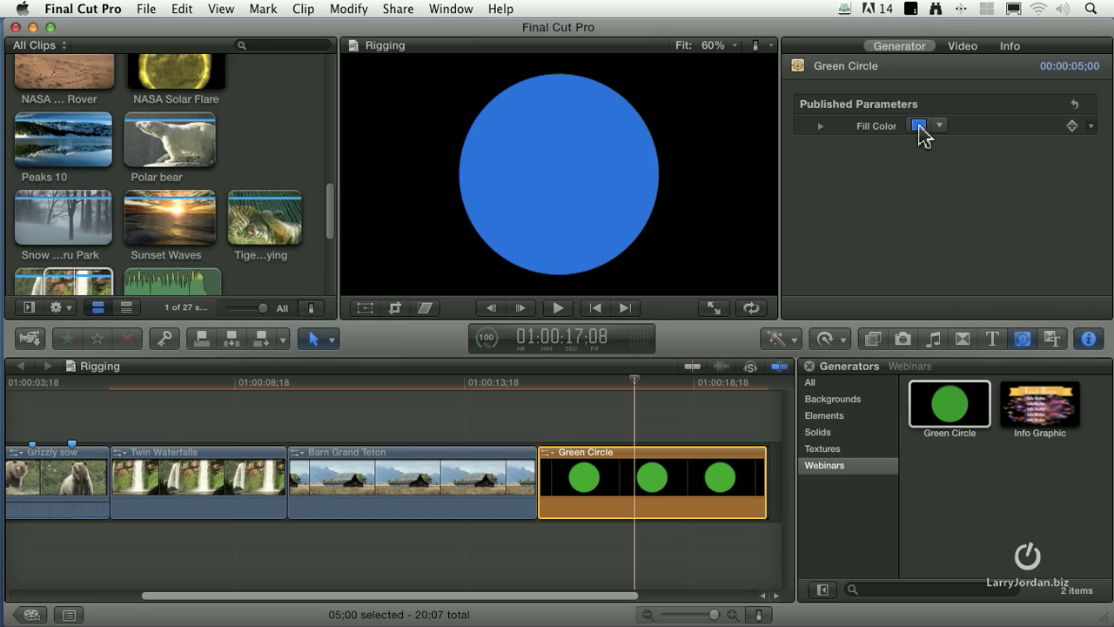
click(919, 126)
drag(939, 127, 960, 209)
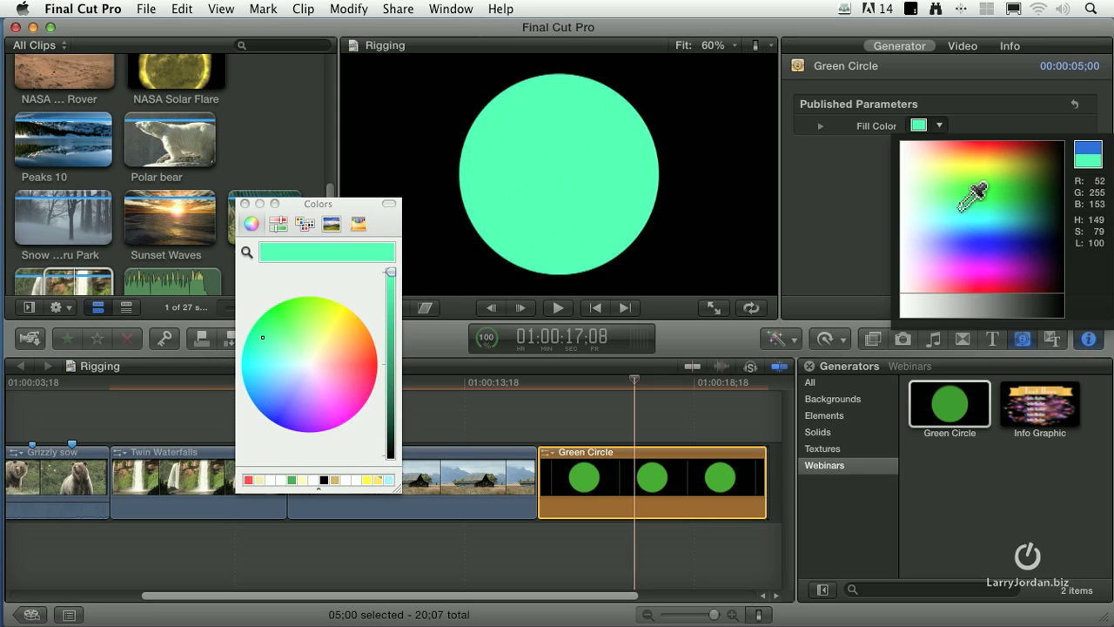
click(857, 167)
click(244, 204)
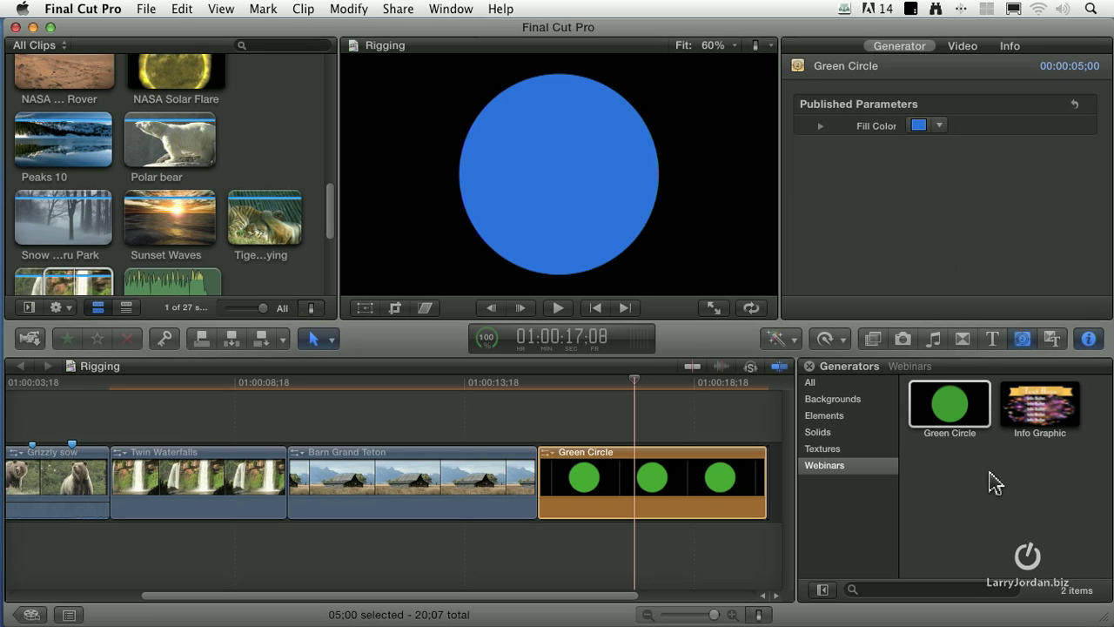
- Open the Green Circle generator in Motion and scale the Circle shape to 80%
right_click(952, 403)
click(986, 417)
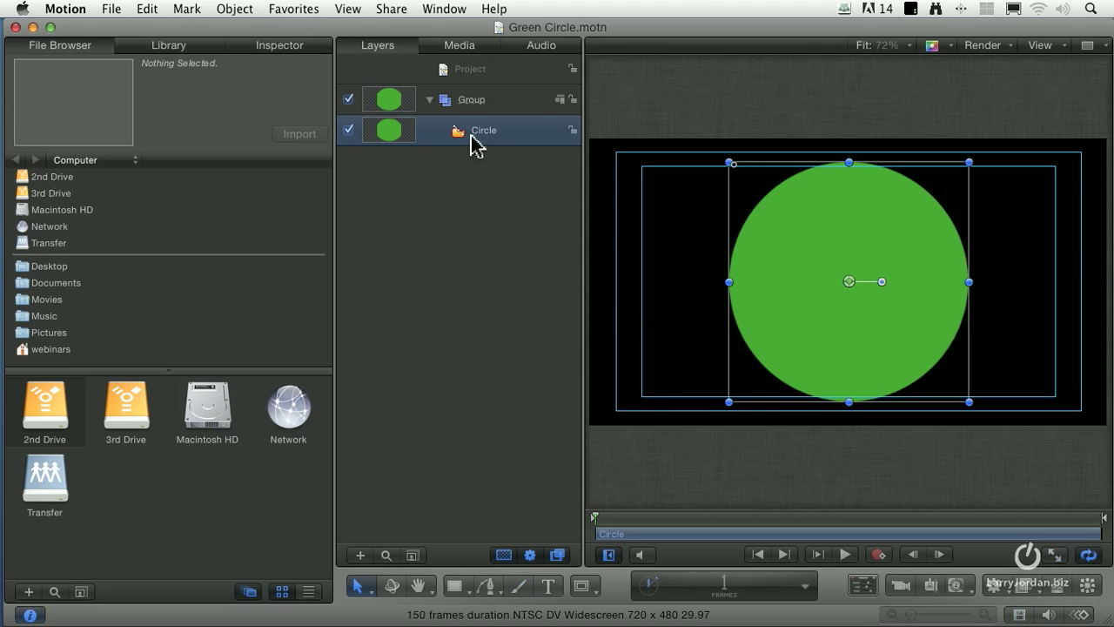
click(280, 49)
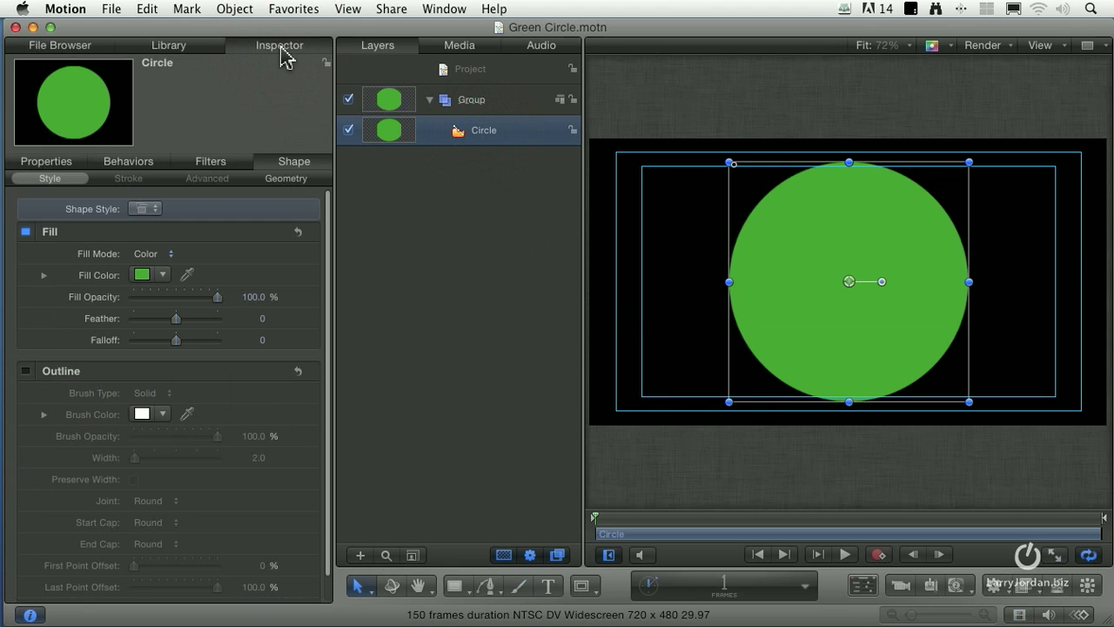
click(61, 165)
mouse_move(43, 259)
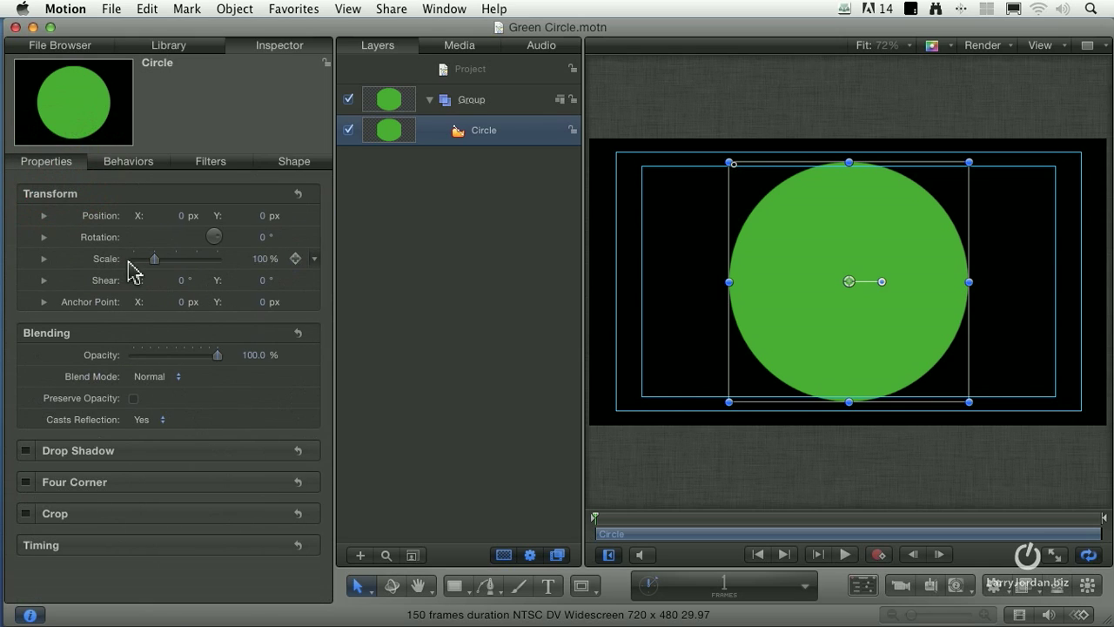
mouse_move(154, 259)
mouse_down()
mouse_move(174, 261)
mouse_move(136, 261)
mouse_move(165, 261)
mouse_move(151, 261)
mouse_up()
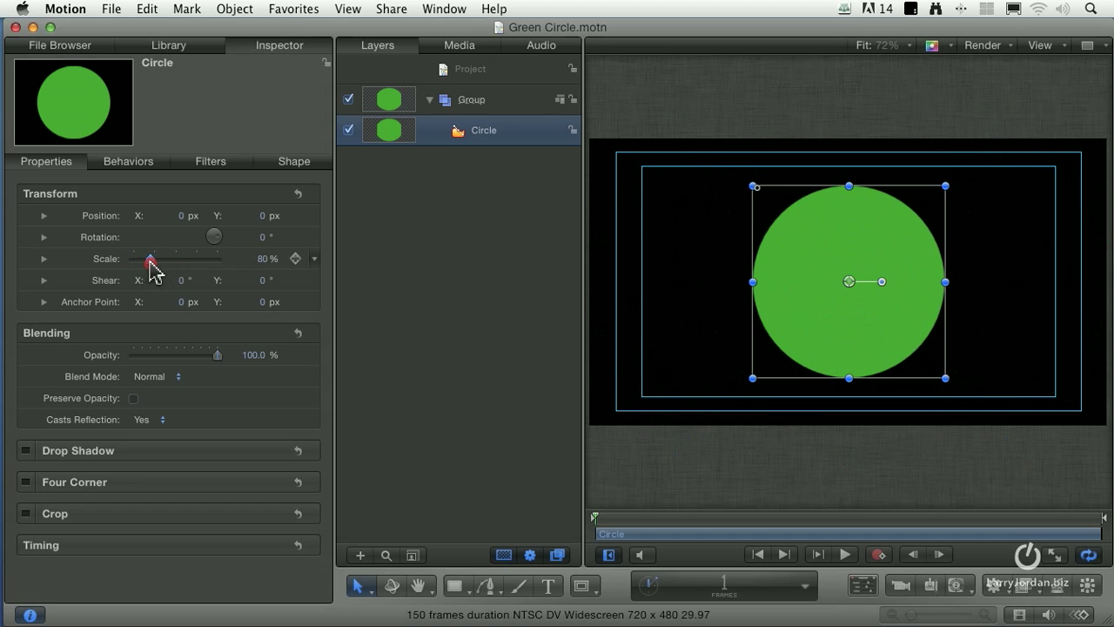
- Publish the circle's Scale parameter and save the generator template
click(314, 261)
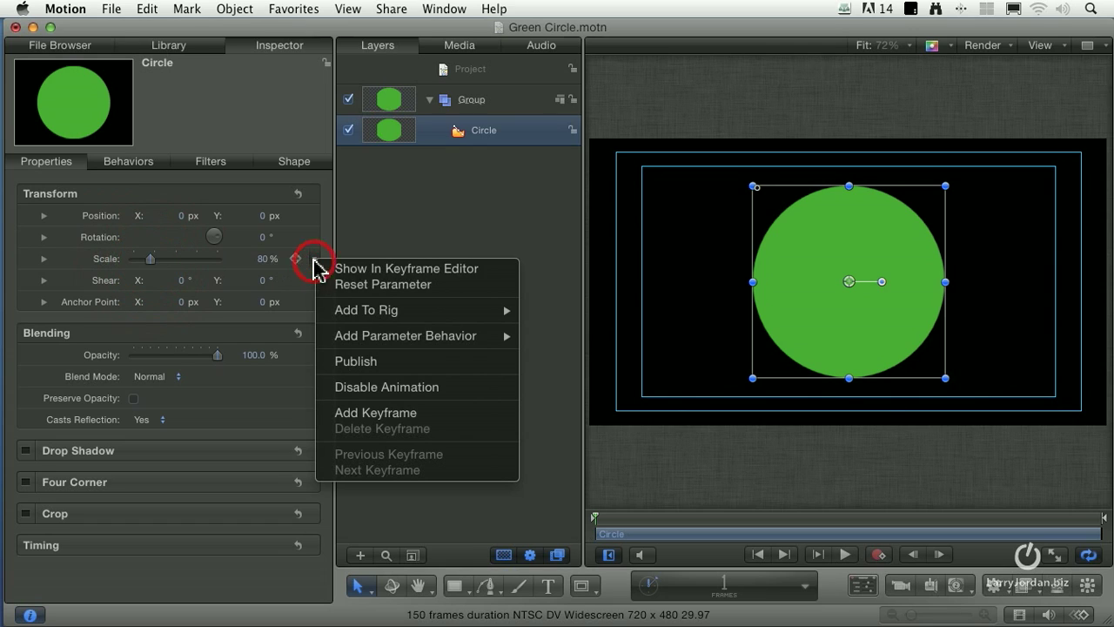
click(400, 363)
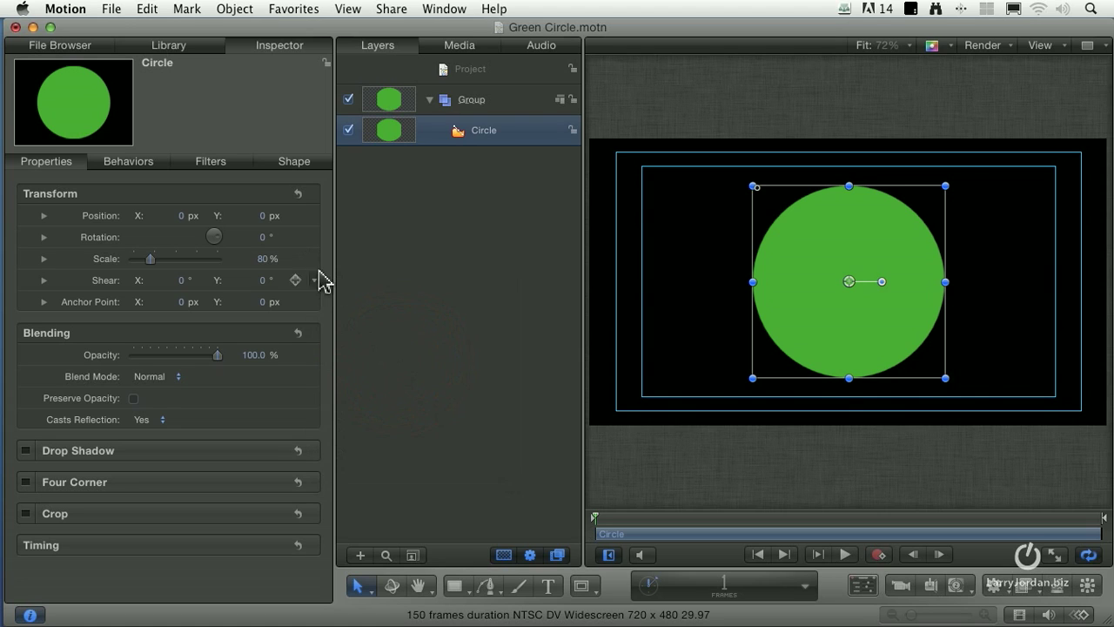
click(111, 9)
click(135, 122)
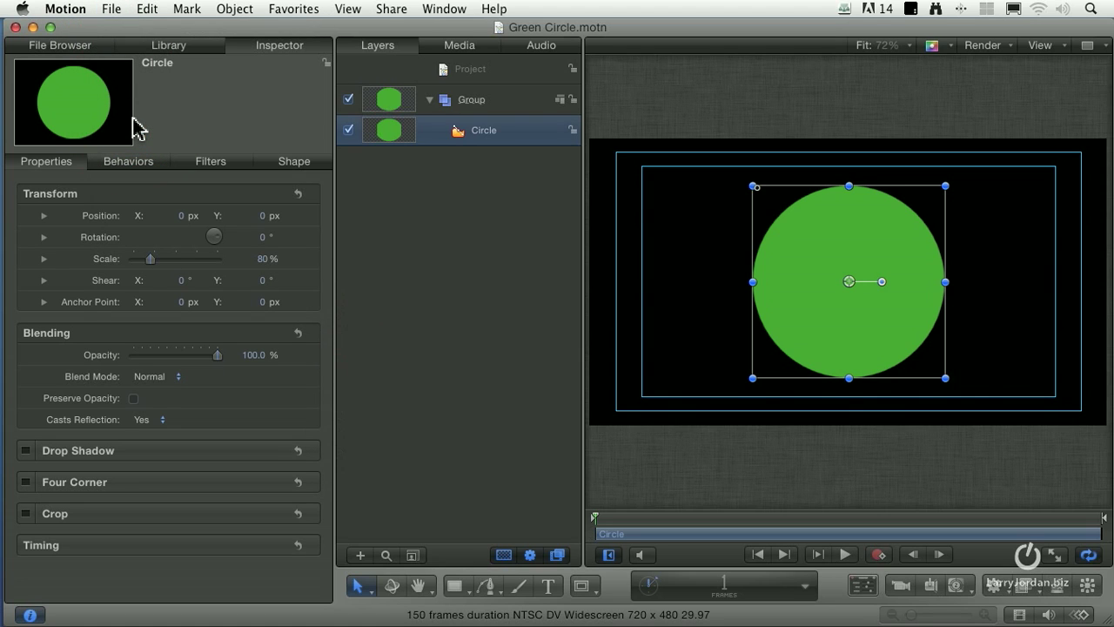
- Switch to Final Cut Pro and replace the Green Circle clip after Barn Grand Teton with the newly saved generator
key(super+Tab)
click(641, 503)
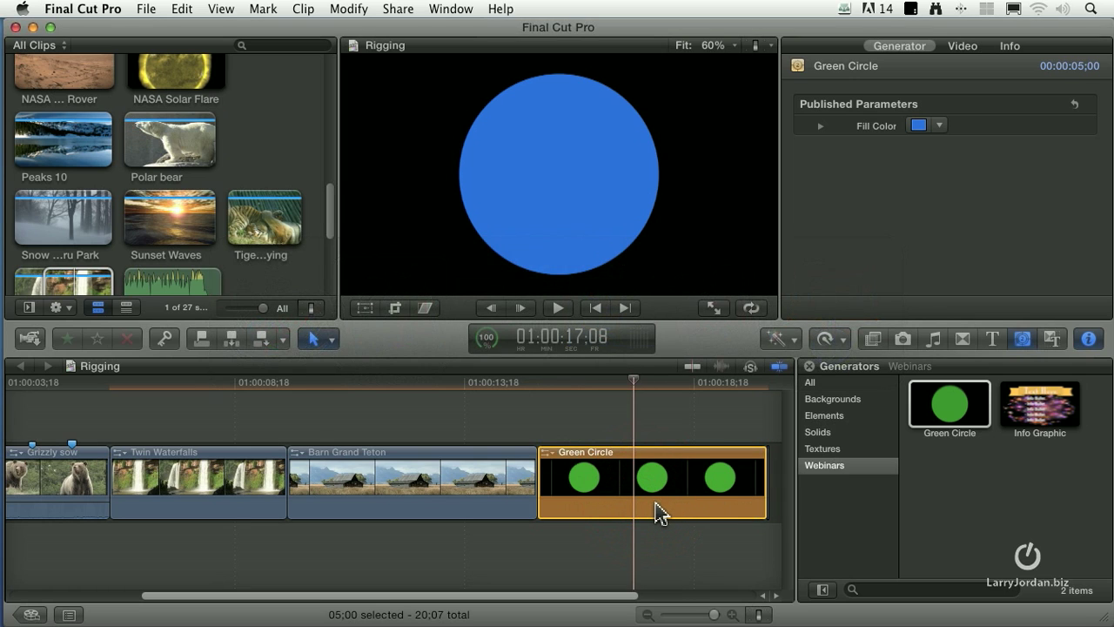
key(Delete)
drag(949, 403, 620, 487)
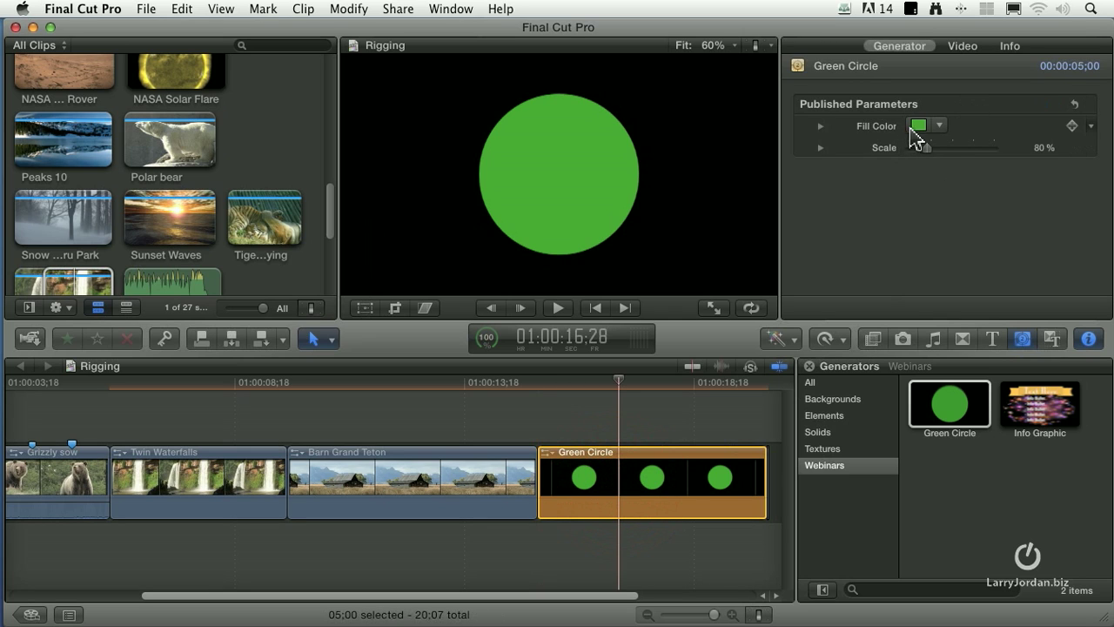
- Set the new clip's Fill Color to a bright green and its Scale to 92%
click(938, 127)
drag(949, 148, 992, 195)
mouse_move(928, 148)
mouse_down()
mouse_move(962, 149)
mouse_move(911, 150)
mouse_move(951, 148)
mouse_move(932, 157)
mouse_up()
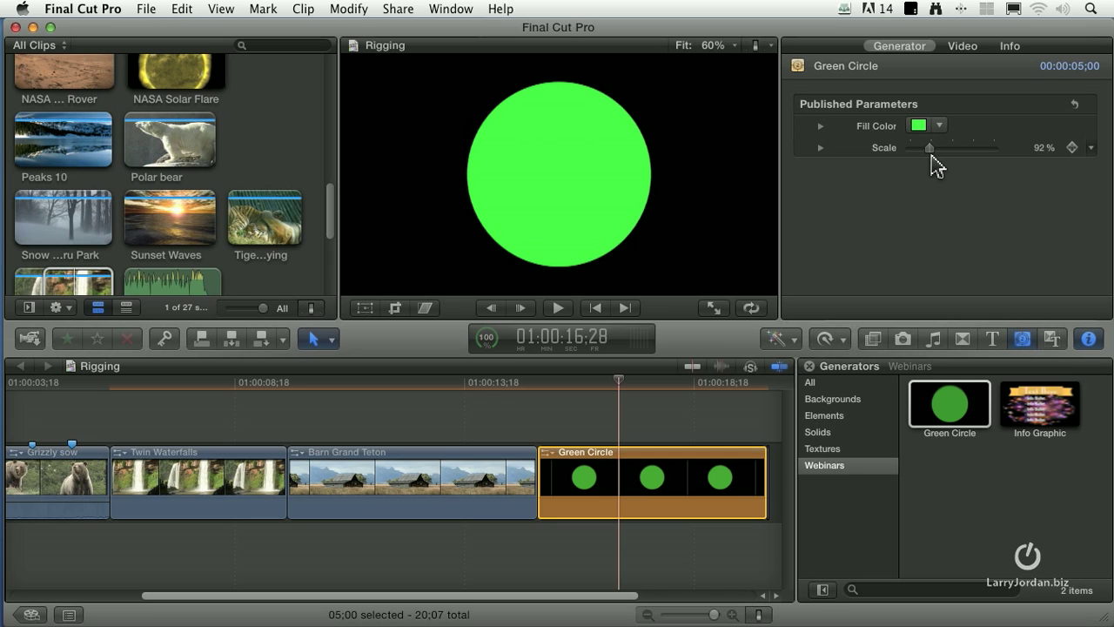
- Change the clip's Fill Color to a pale lavender blue, RGB 158, 159, 255
click(936, 126)
drag(957, 148, 957, 257)
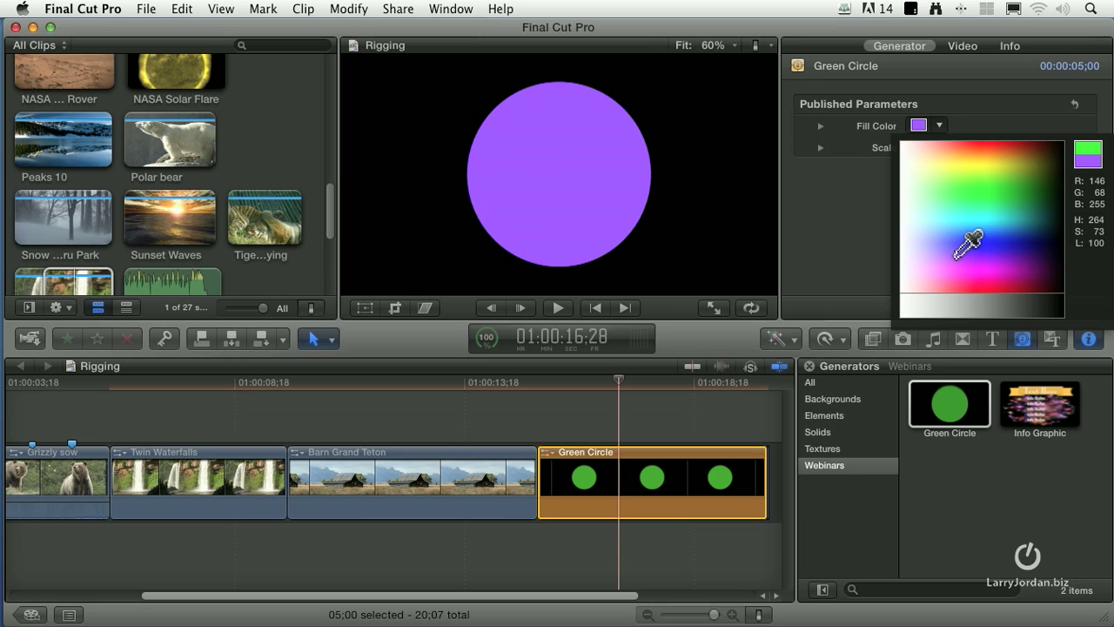
drag(957, 257, 933, 245)
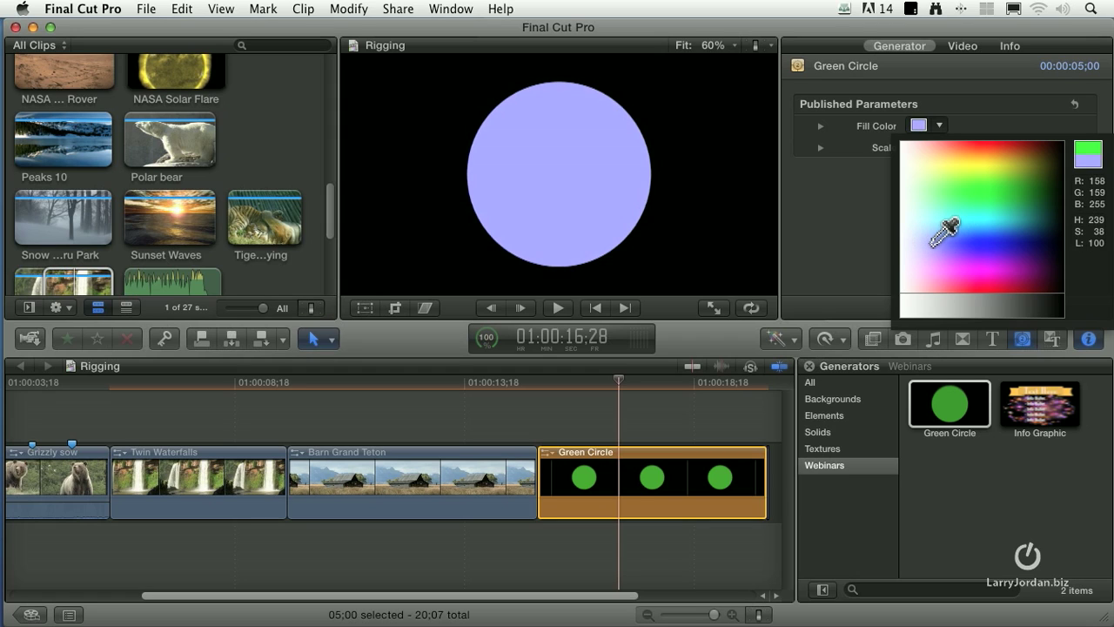